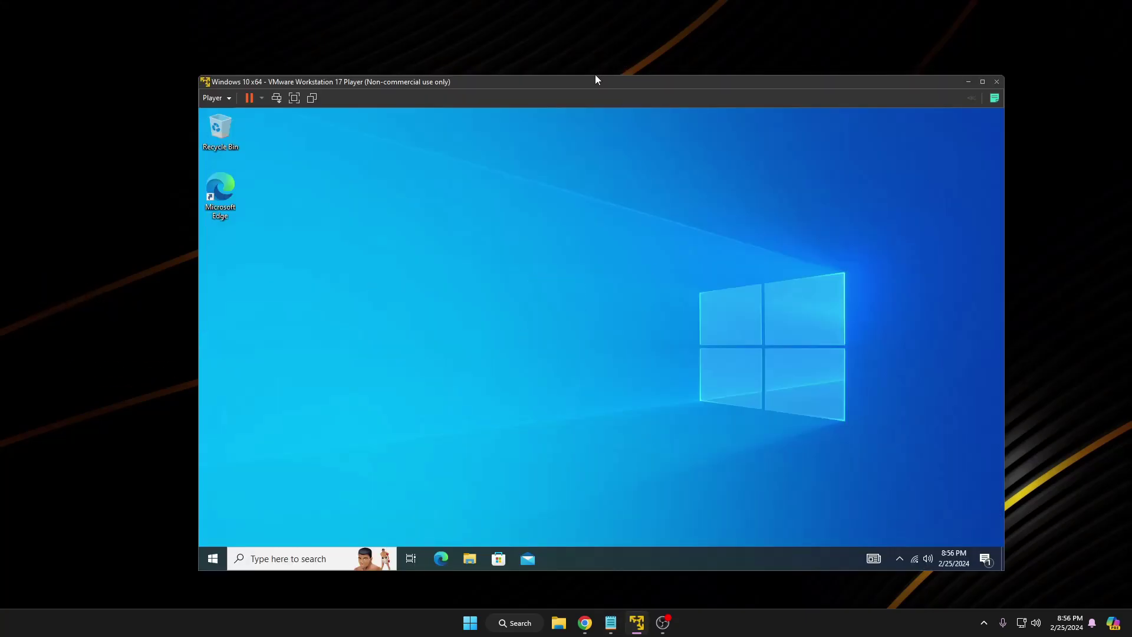
Nudge the VMware Player window aside, then minimize it to reveal the Windows 11 host desktop.
{"action": "left_click_drag", "start_coordinate": [593, 82], "coordinate": [603, 75]}
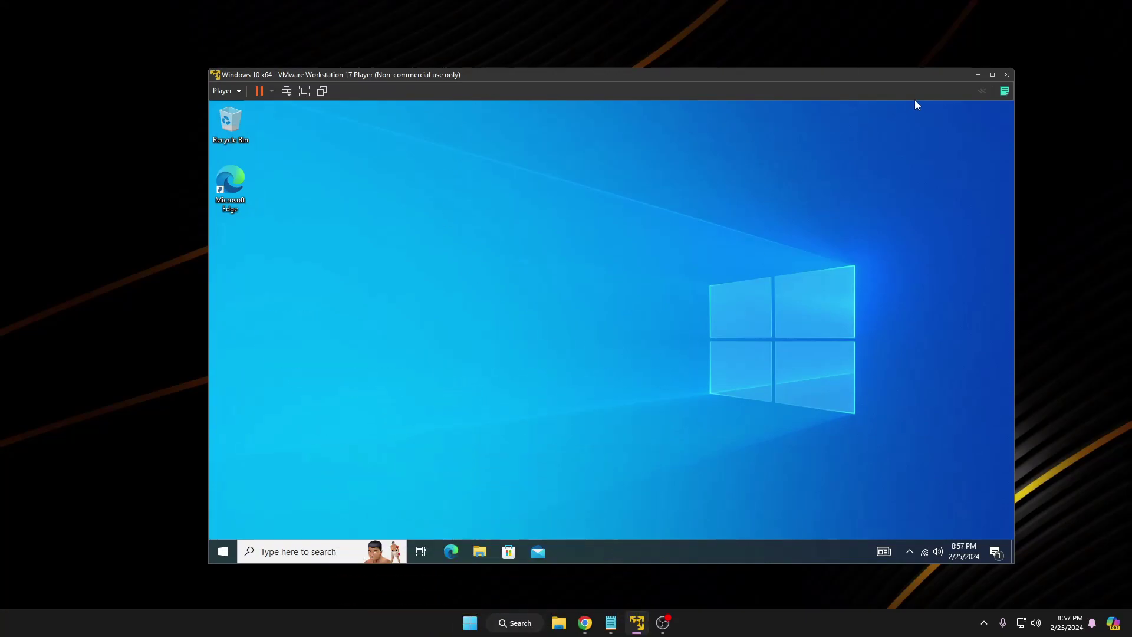
{"action": "left_click", "coordinate": [978, 75]}
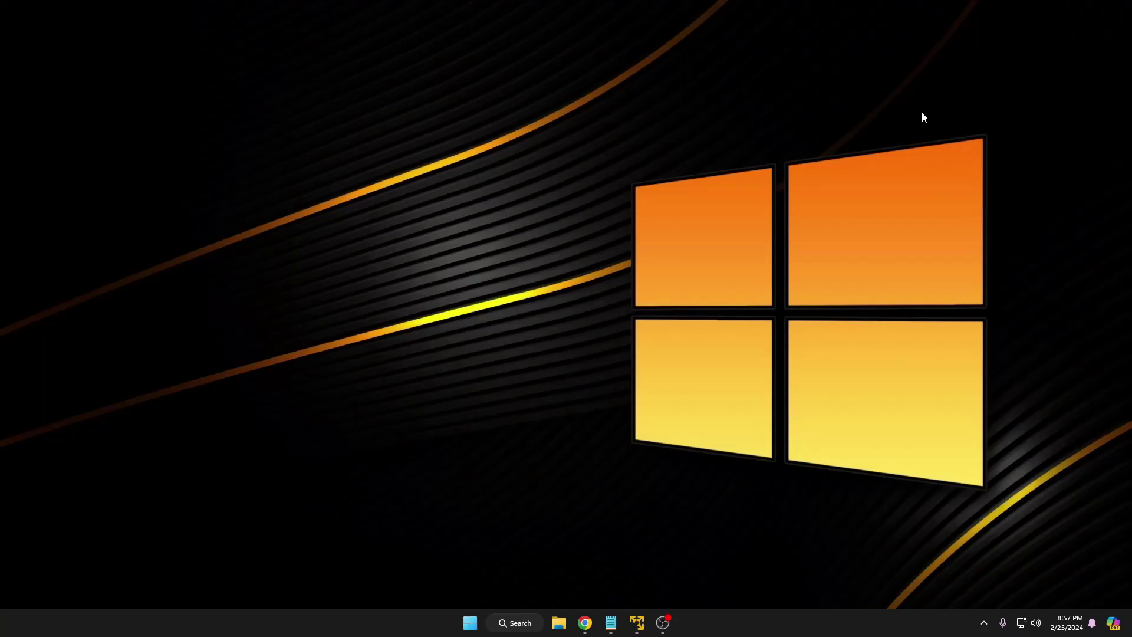
Open Settings at Network & internet > Advanced network settings > Advanced sharing settings, collapsing All networks.
{"action": "right_click", "coordinate": [473, 629]}
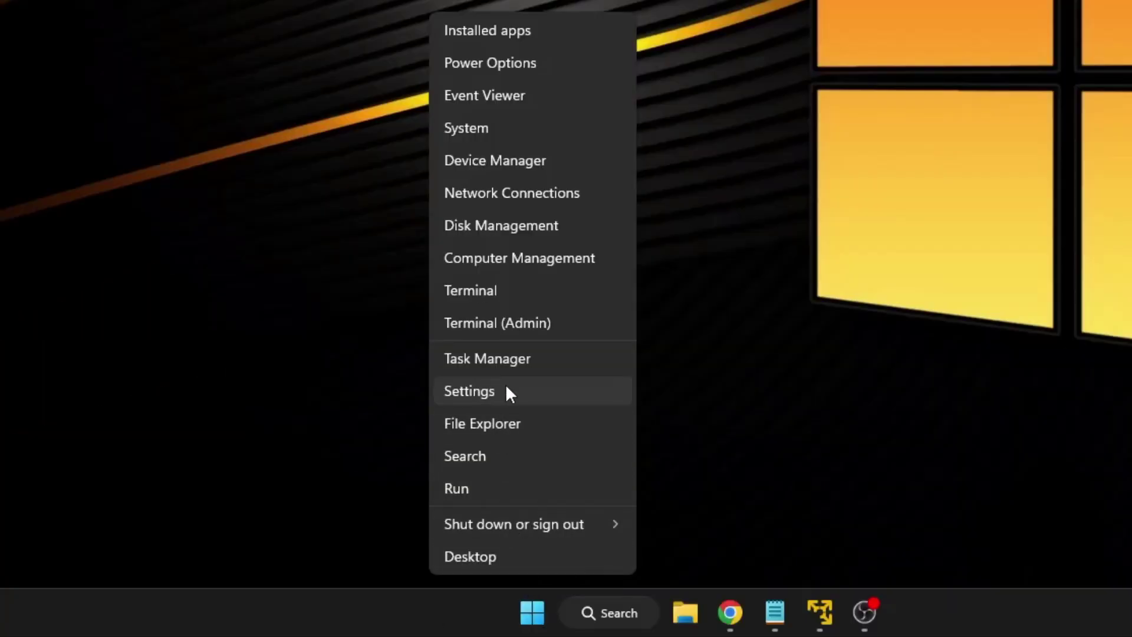
{"action": "left_click", "coordinate": [450, 495]}
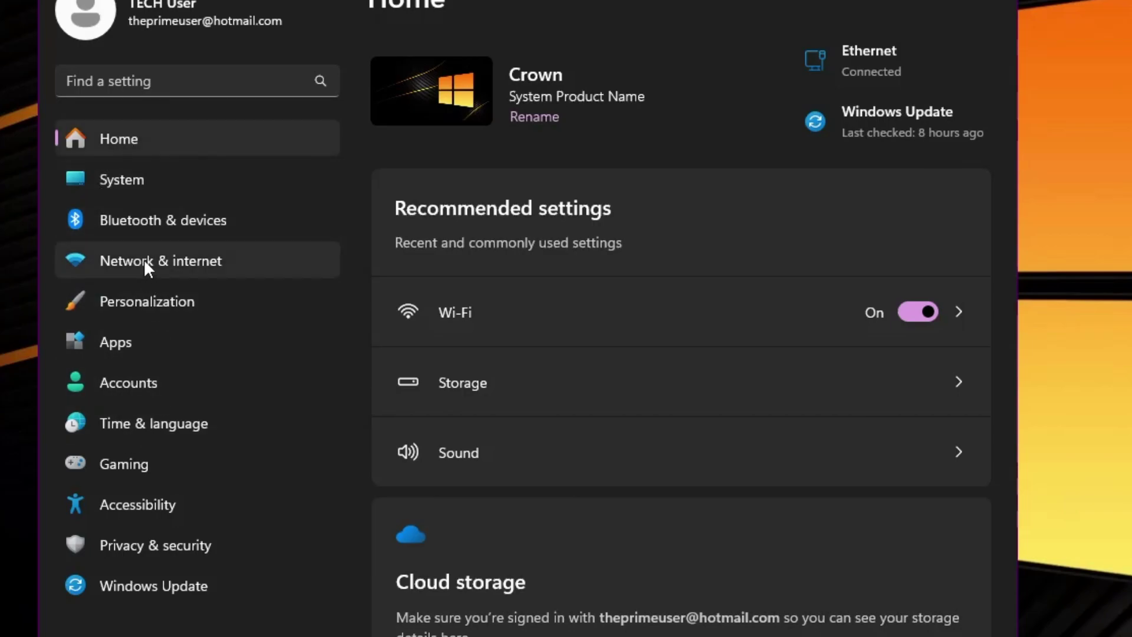
{"action": "left_click", "coordinate": [207, 260]}
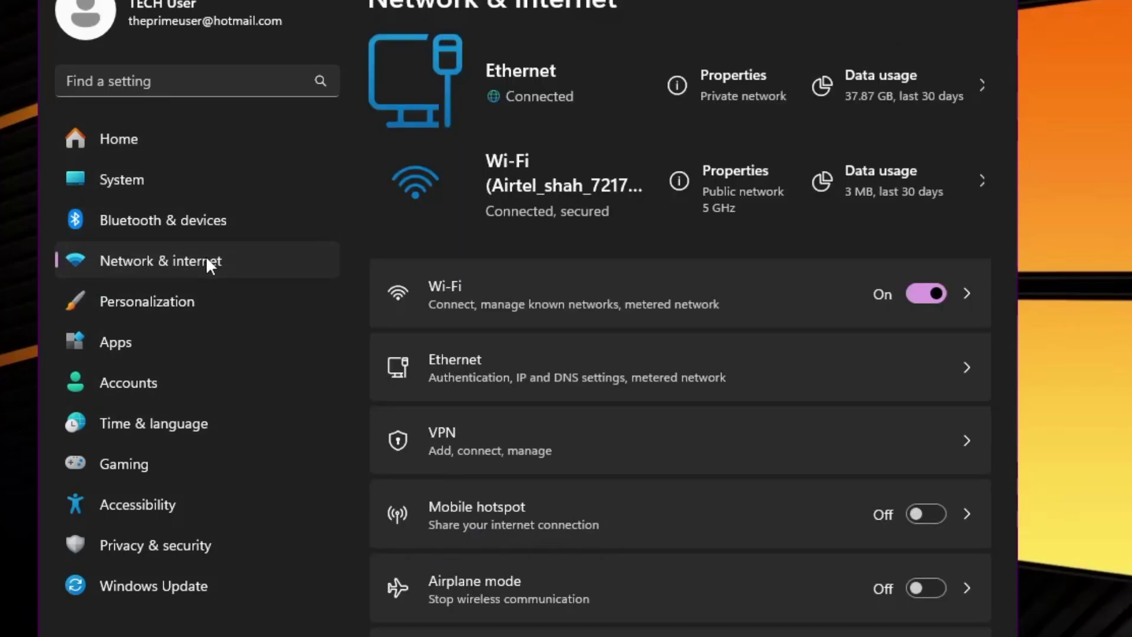
{"action": "scroll", "coordinate": [538, 302], "scroll_direction": "down", "scroll_amount": 3}
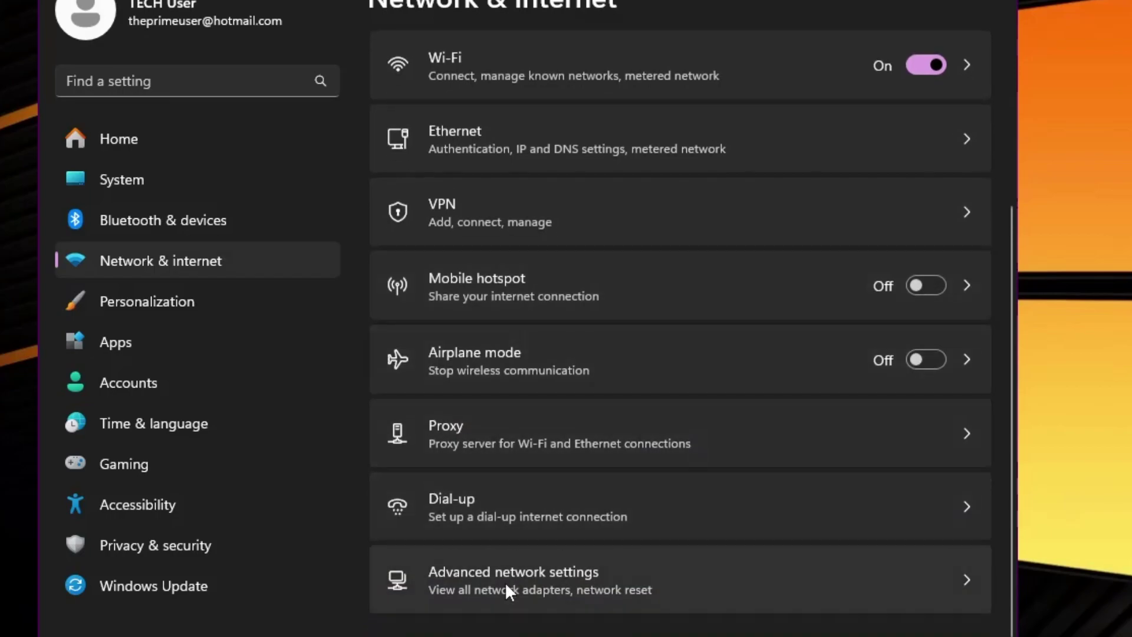
{"action": "left_click", "coordinate": [593, 573]}
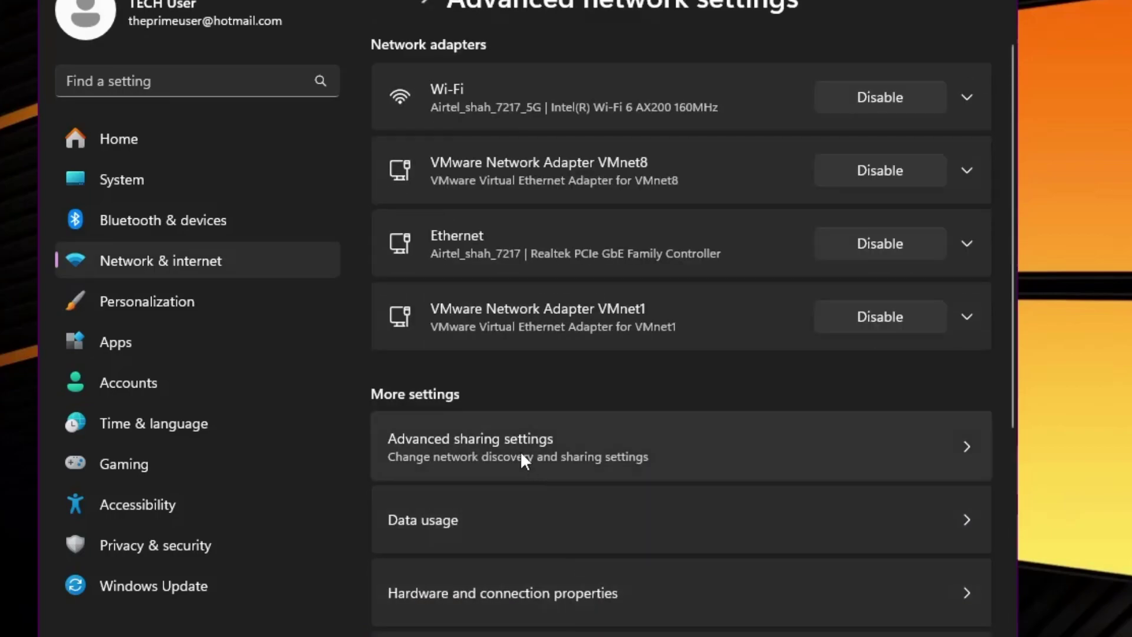
{"action": "scroll", "coordinate": [507, 412], "scroll_direction": "down", "scroll_amount": 2}
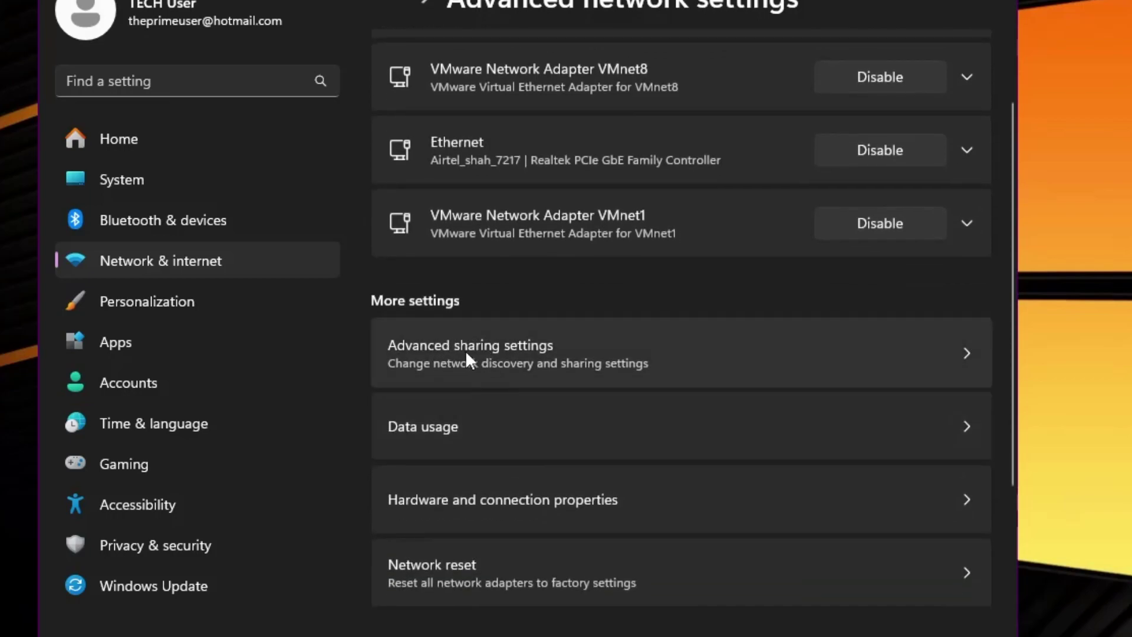
{"action": "left_click", "coordinate": [644, 345]}
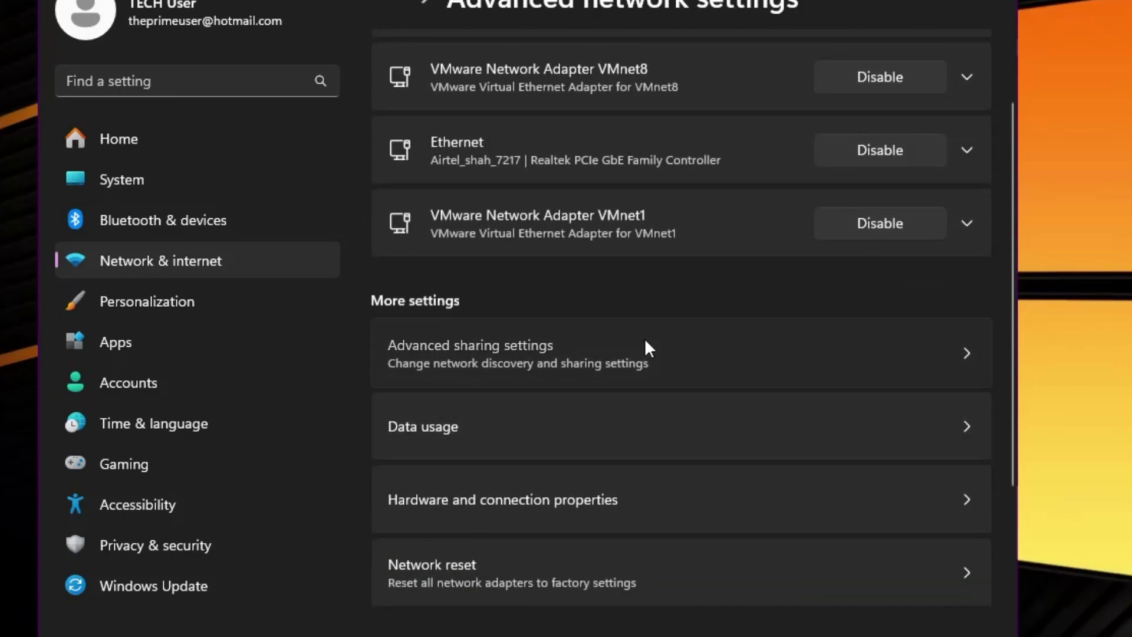
{"action": "left_click", "coordinate": [528, 245]}
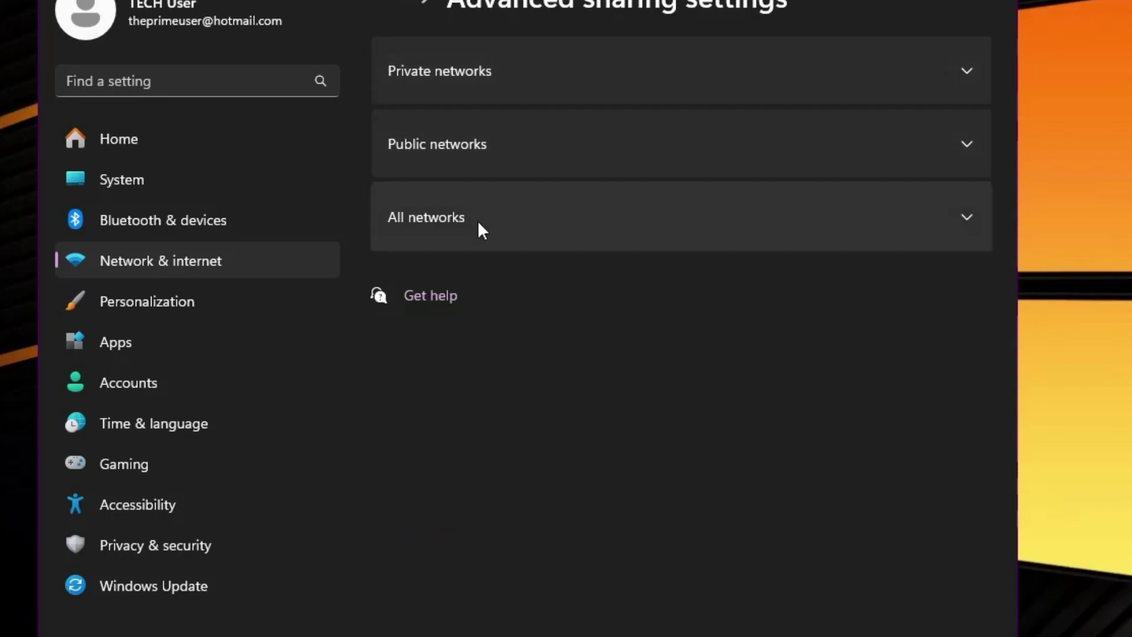
Expand Private, Public and All networks sharing sections, then bring the Windows 10 VM back.
{"action": "left_click", "coordinate": [518, 71]}
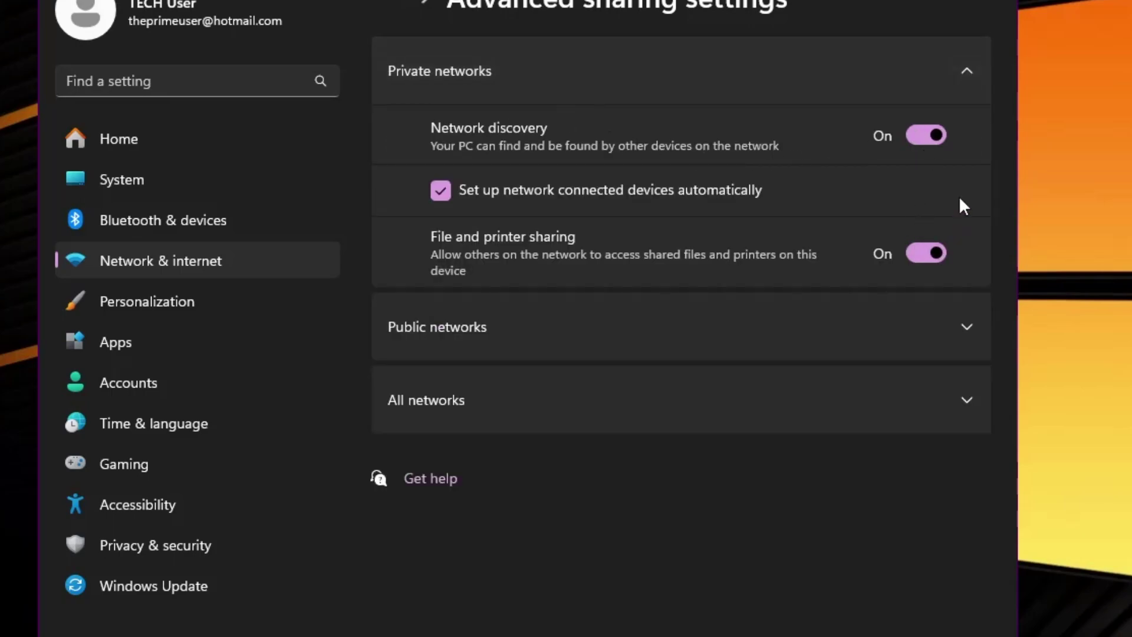
{"action": "left_click", "coordinate": [661, 323]}
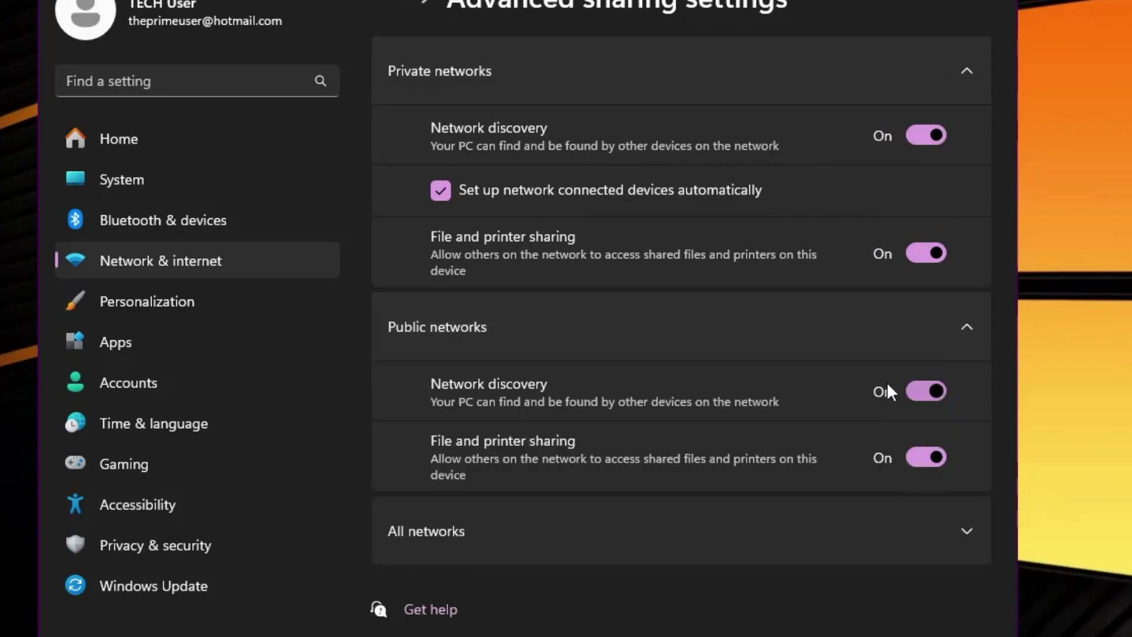
{"action": "left_click", "coordinate": [735, 547]}
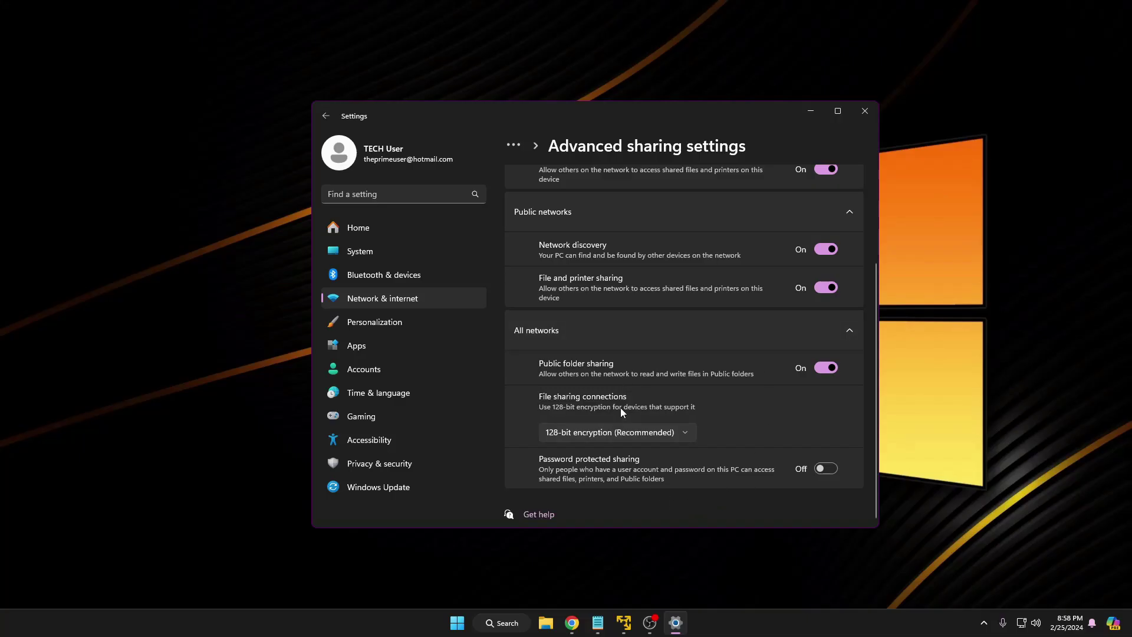
{"action": "left_click", "coordinate": [624, 622]}
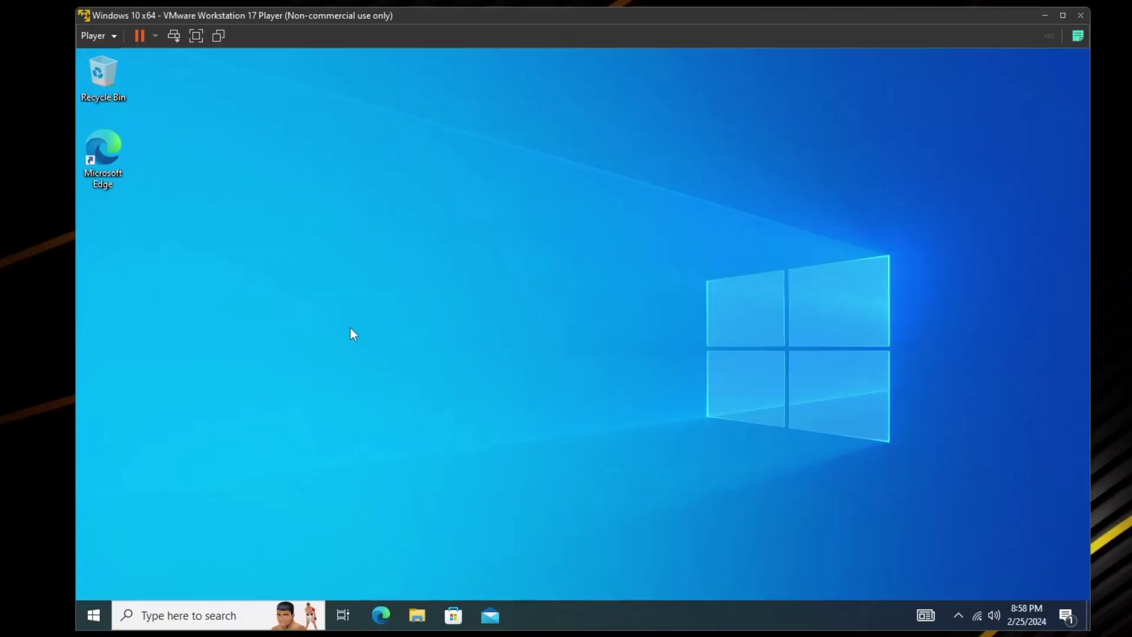
In the guest, open Network and Sharing Center's Change advanced sharing settings page.
{"action": "right_click", "coordinate": [93, 615]}
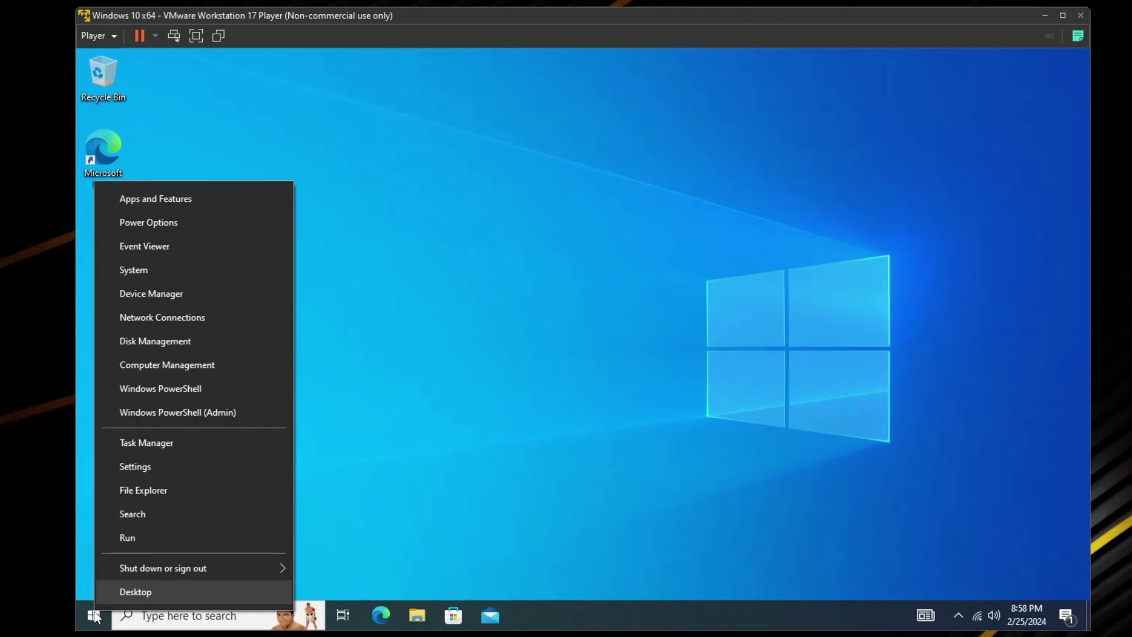
{"action": "left_click", "coordinate": [136, 467]}
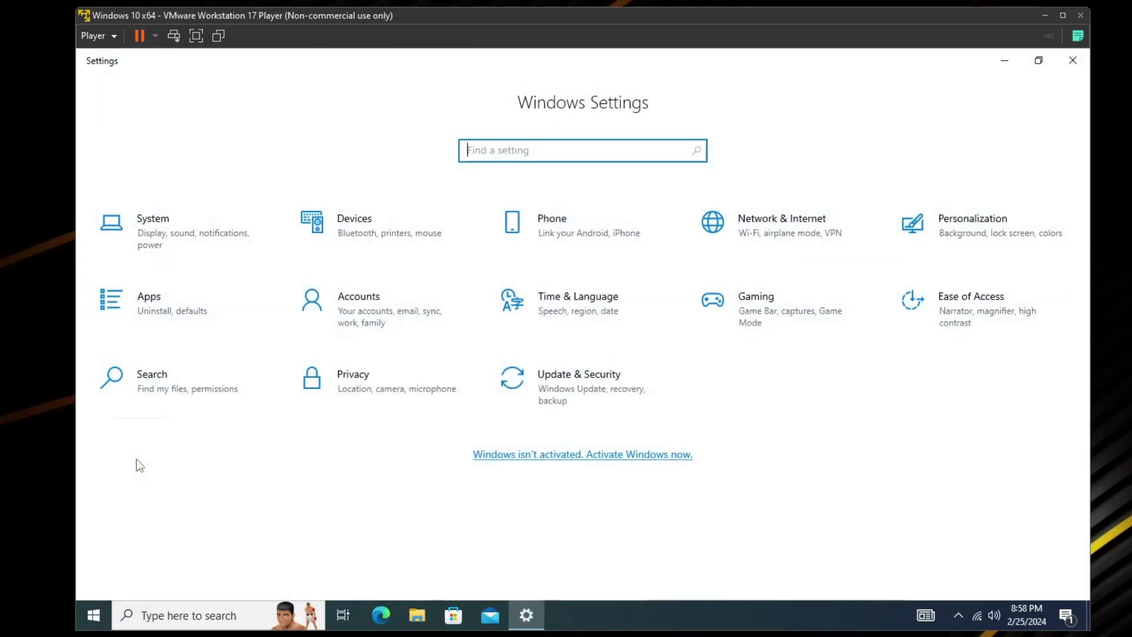
{"action": "left_click", "coordinate": [771, 223]}
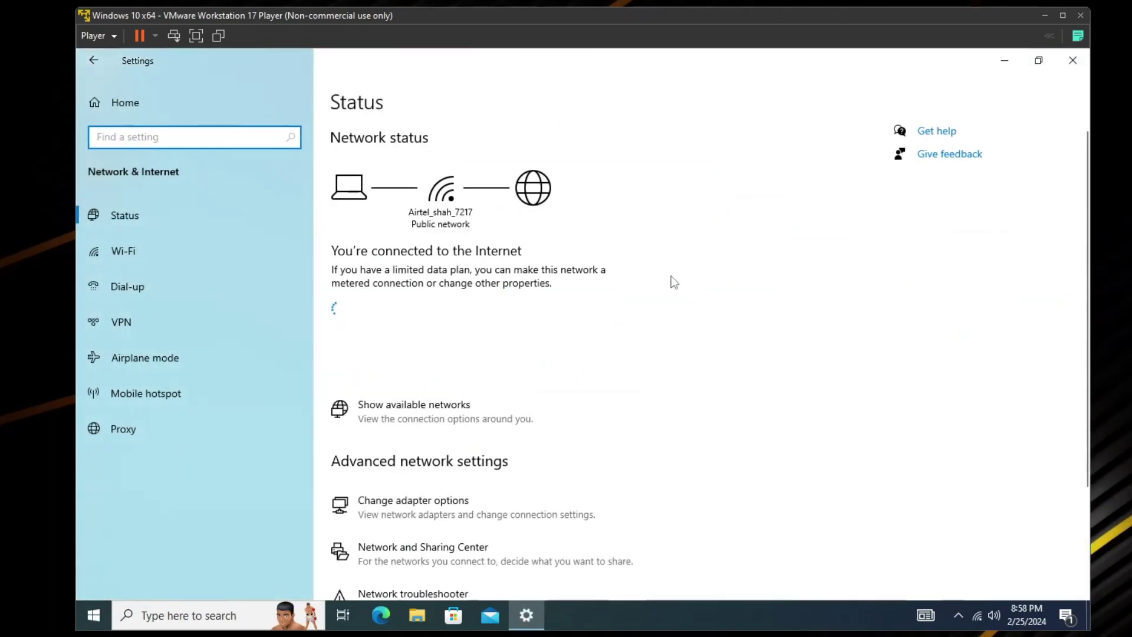
{"action": "scroll", "coordinate": [675, 282], "scroll_direction": "down", "scroll_amount": 3}
{"action": "scroll", "coordinate": [432, 479], "scroll_direction": "up", "scroll_amount": 1}
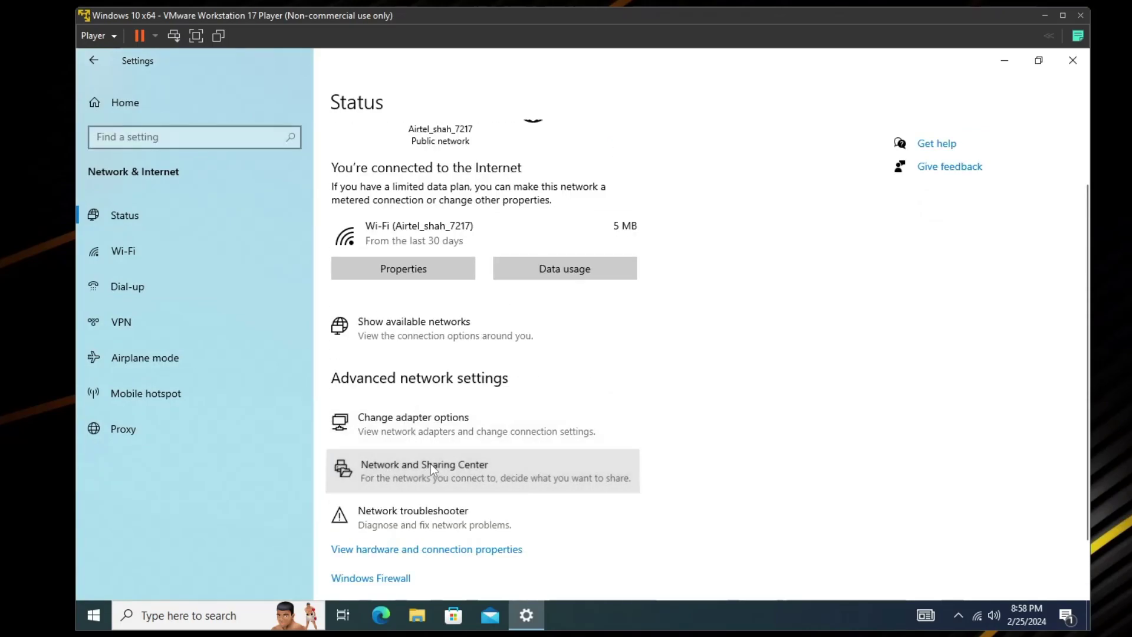
{"action": "left_click", "coordinate": [433, 467]}
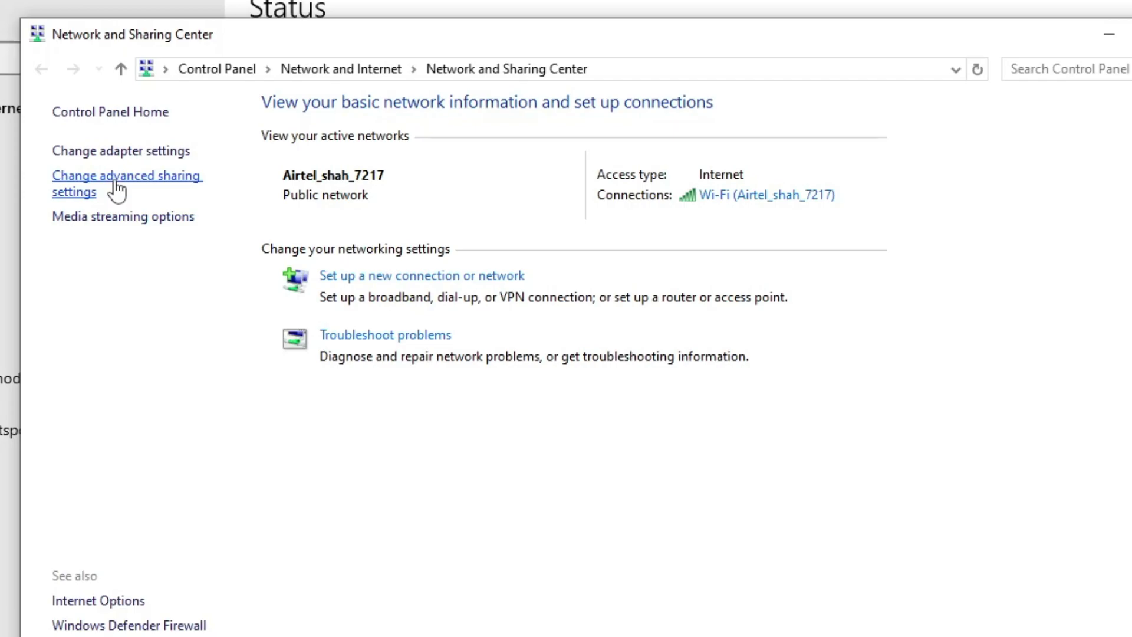
{"action": "left_click", "coordinate": [119, 190]}
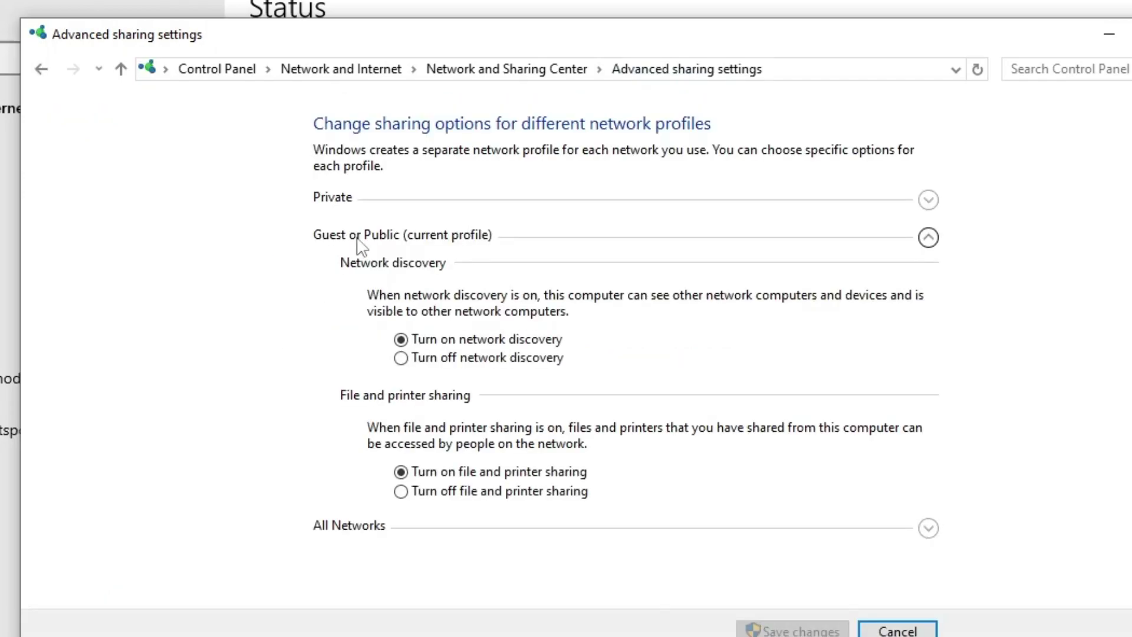
Expand the Private, Guest or Public, and All Networks profiles to review their sharing options.
{"action": "left_click", "coordinate": [406, 211]}
{"action": "left_click", "coordinate": [406, 211]}
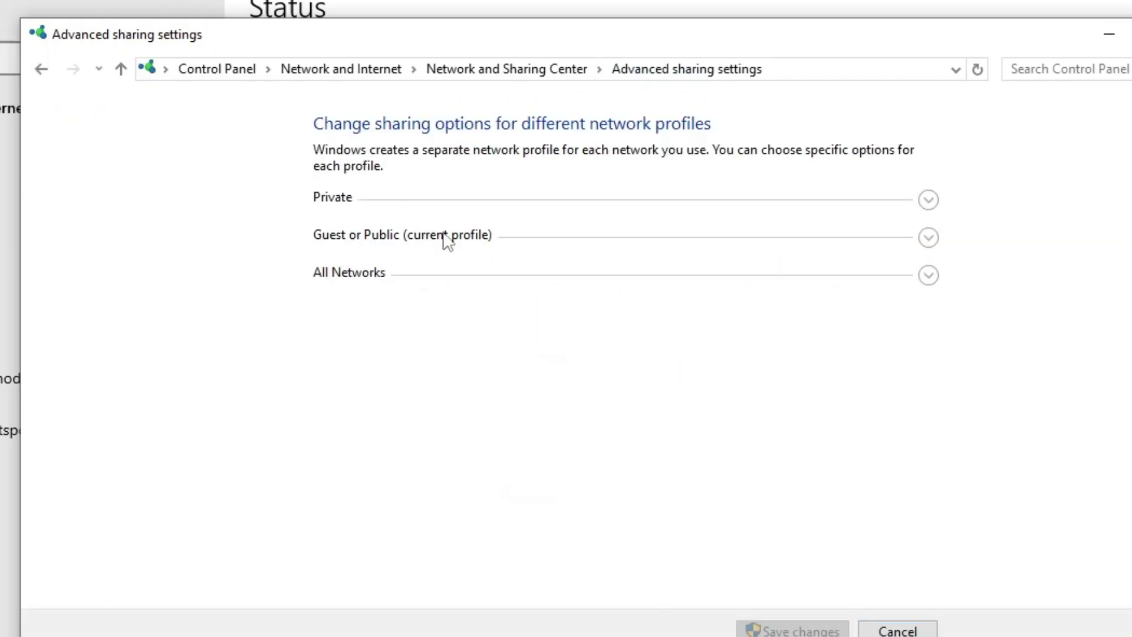
{"action": "left_click", "coordinate": [933, 203]}
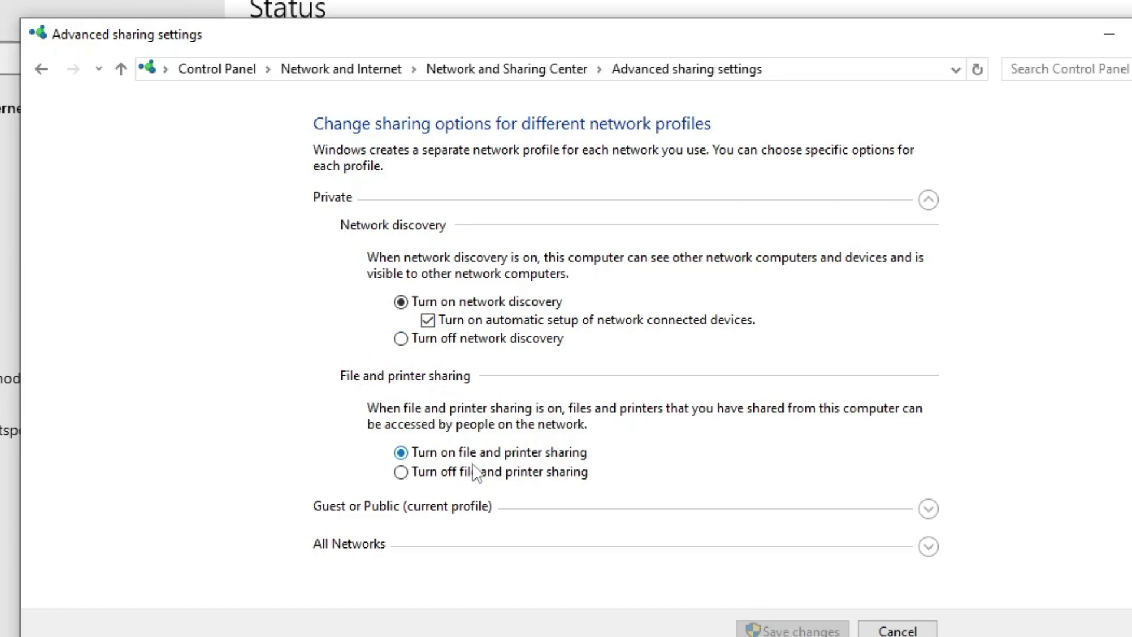
{"action": "left_click", "coordinate": [377, 506]}
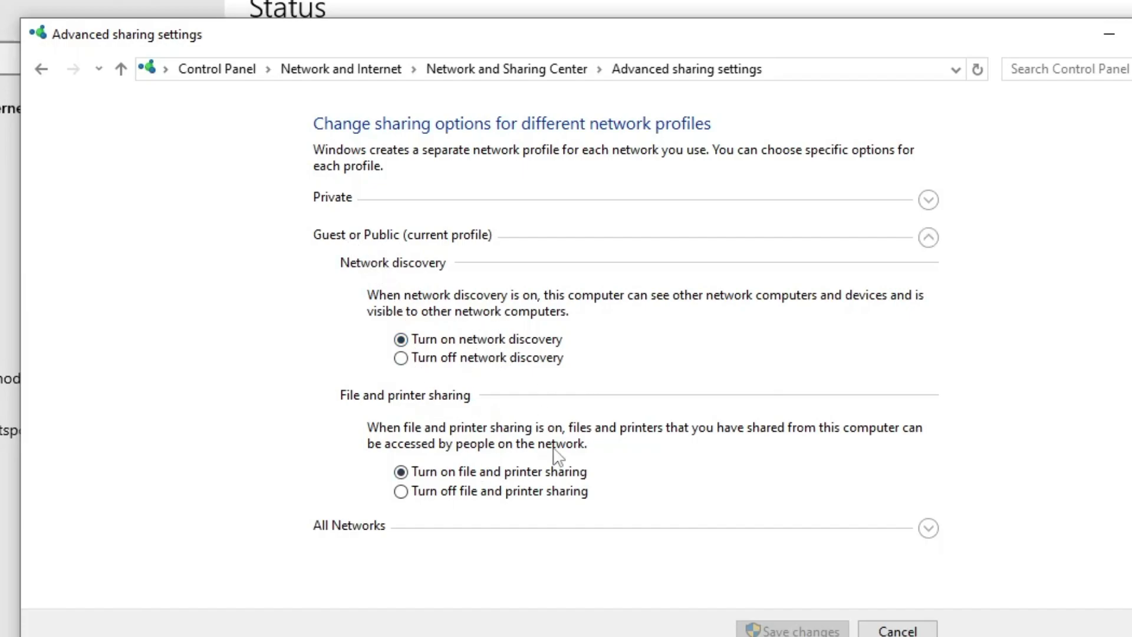
{"action": "left_click", "coordinate": [928, 528]}
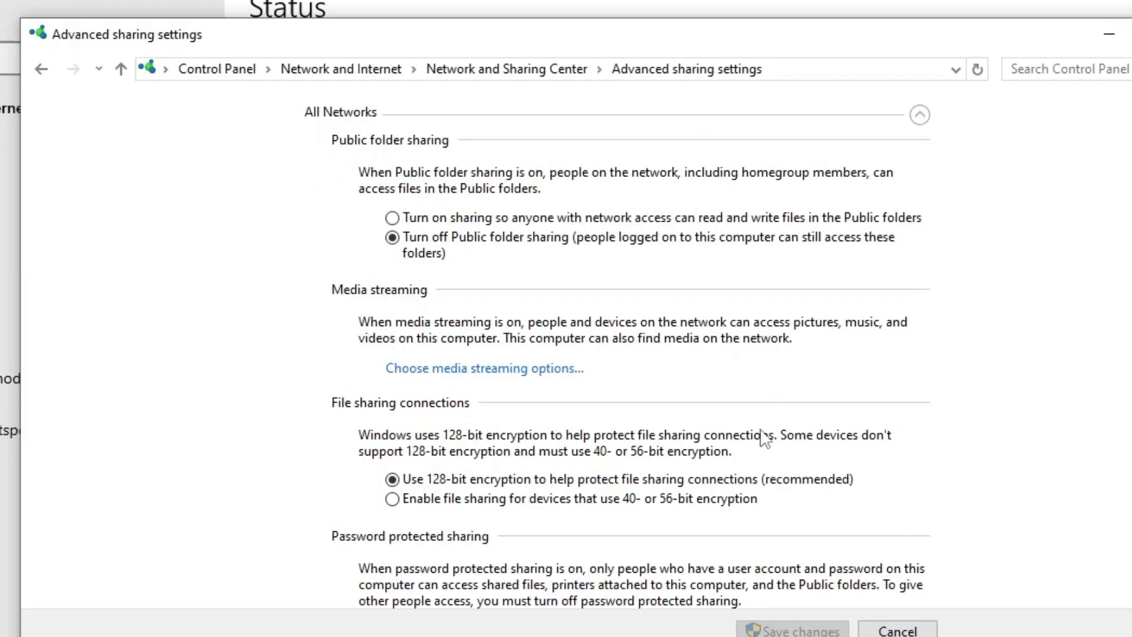
{"action": "scroll", "coordinate": [760, 437], "scroll_direction": "down", "scroll_amount": 1}
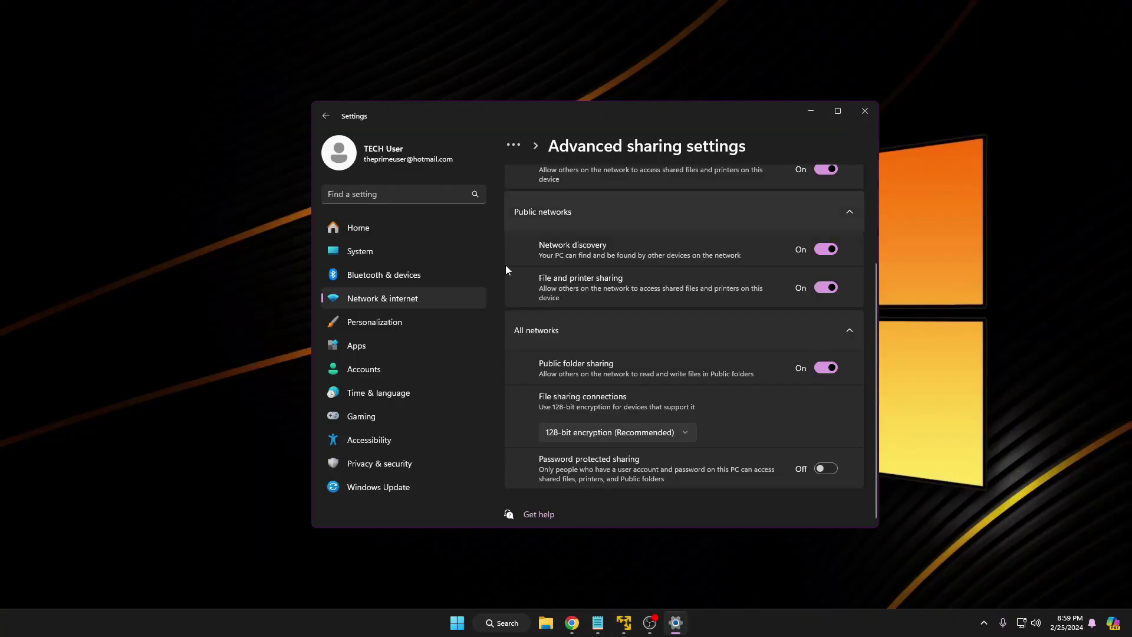
Close the host Settings window and open the Documents folder in File Explorer.
{"action": "left_click", "coordinate": [873, 112]}
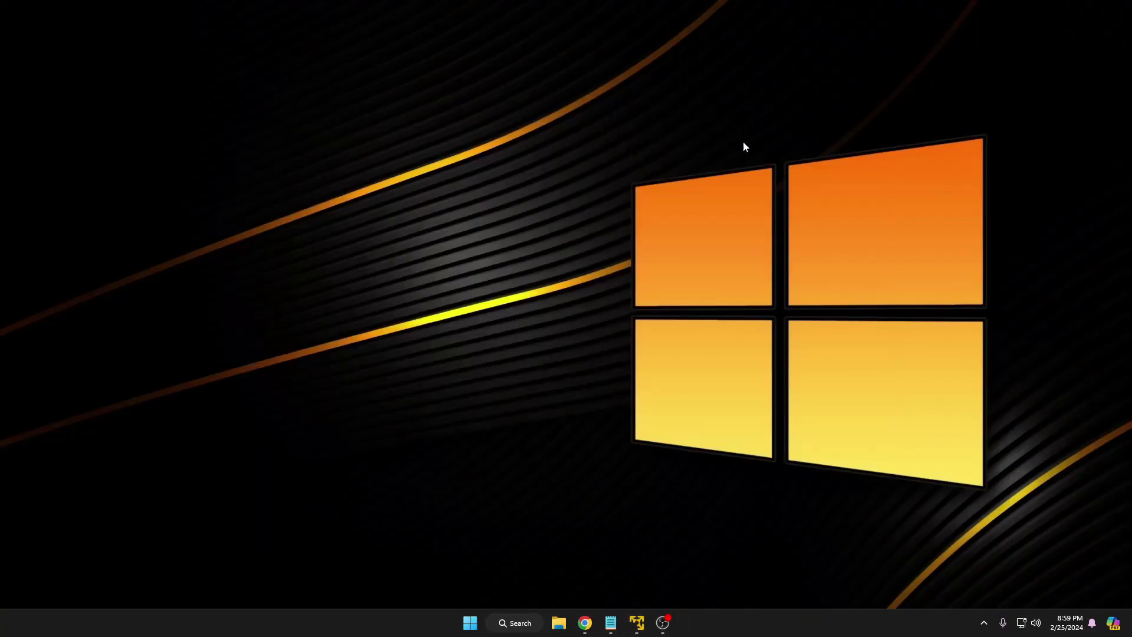
{"action": "left_click", "coordinate": [559, 623]}
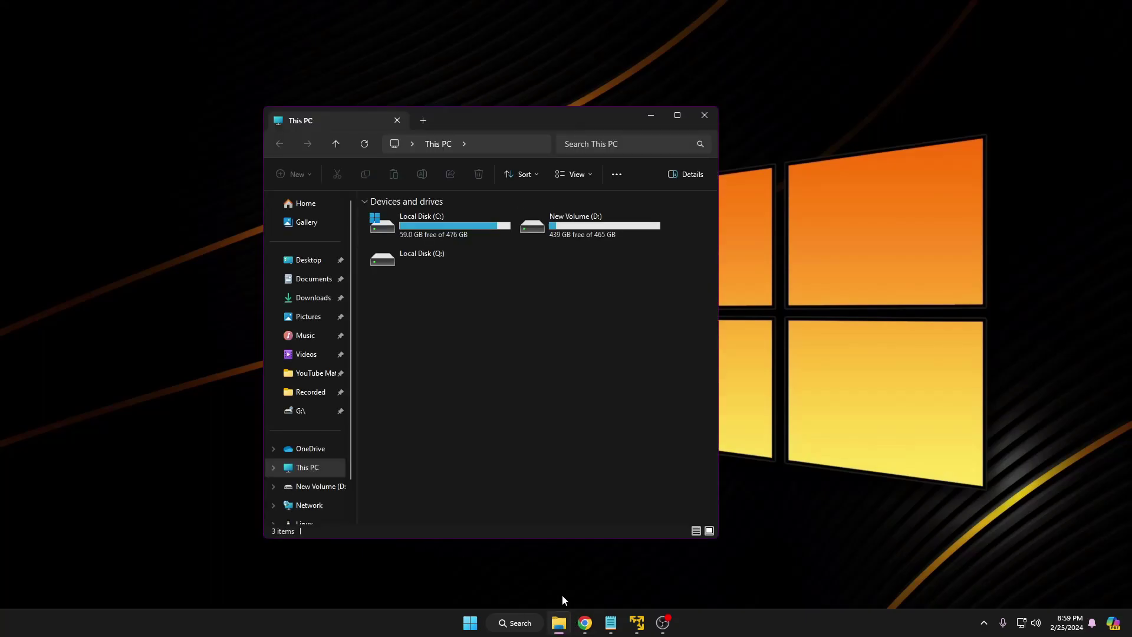
{"action": "left_click", "coordinate": [307, 279]}
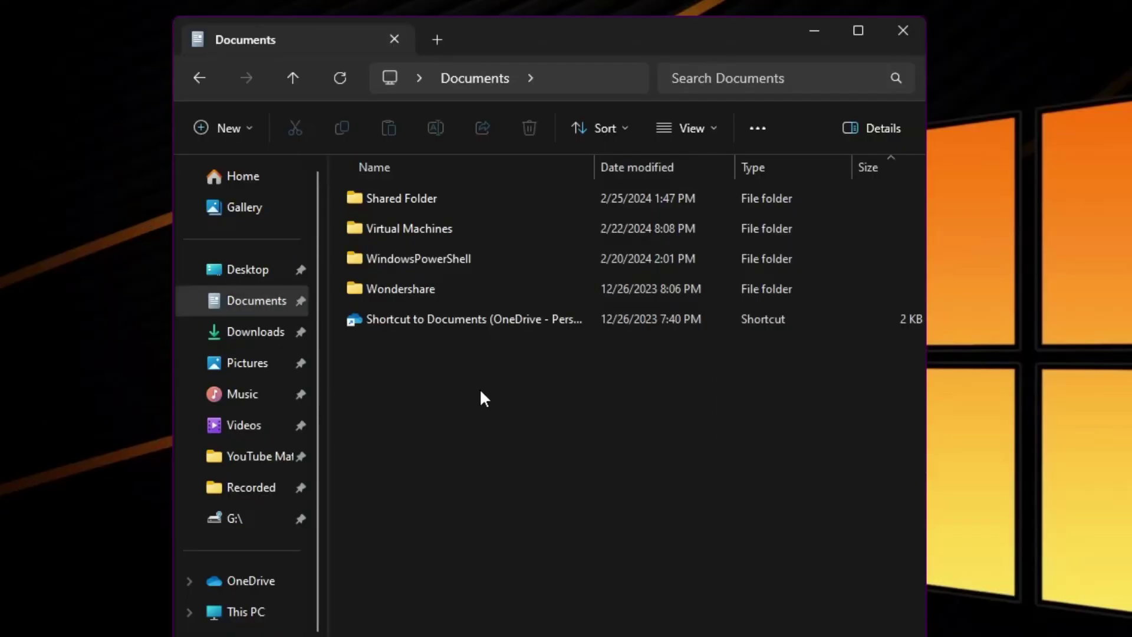
Create a new folder in Documents named 'Shared Folder A' and select it.
{"action": "right_click", "coordinate": [450, 334]}
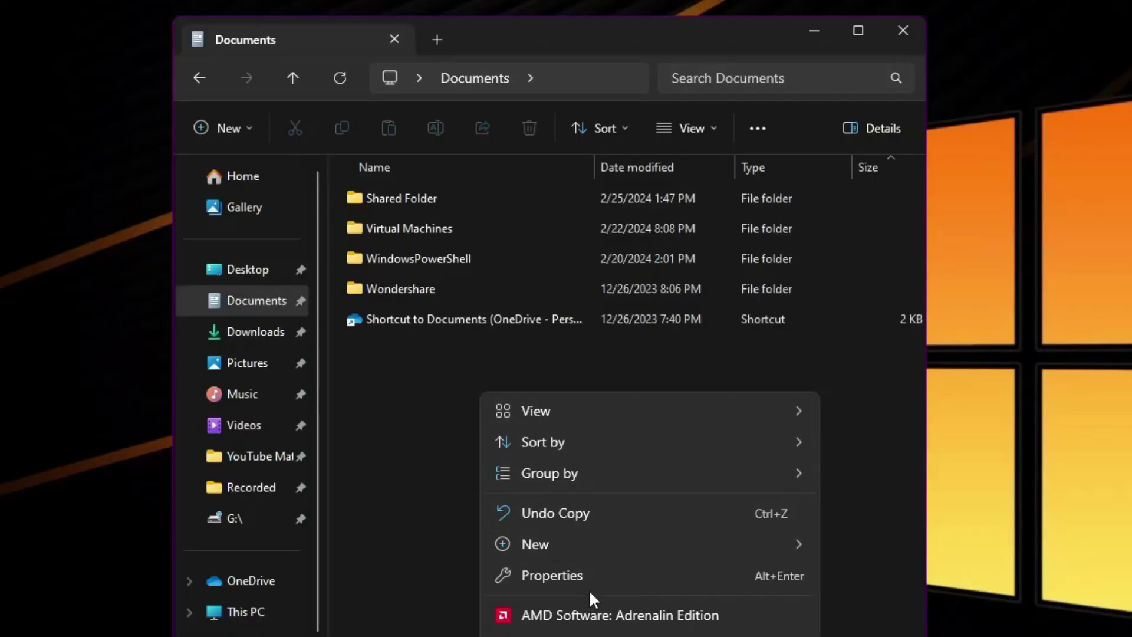
{"action": "mouse_move", "coordinate": [619, 544]}
{"action": "left_click", "coordinate": [895, 550]}
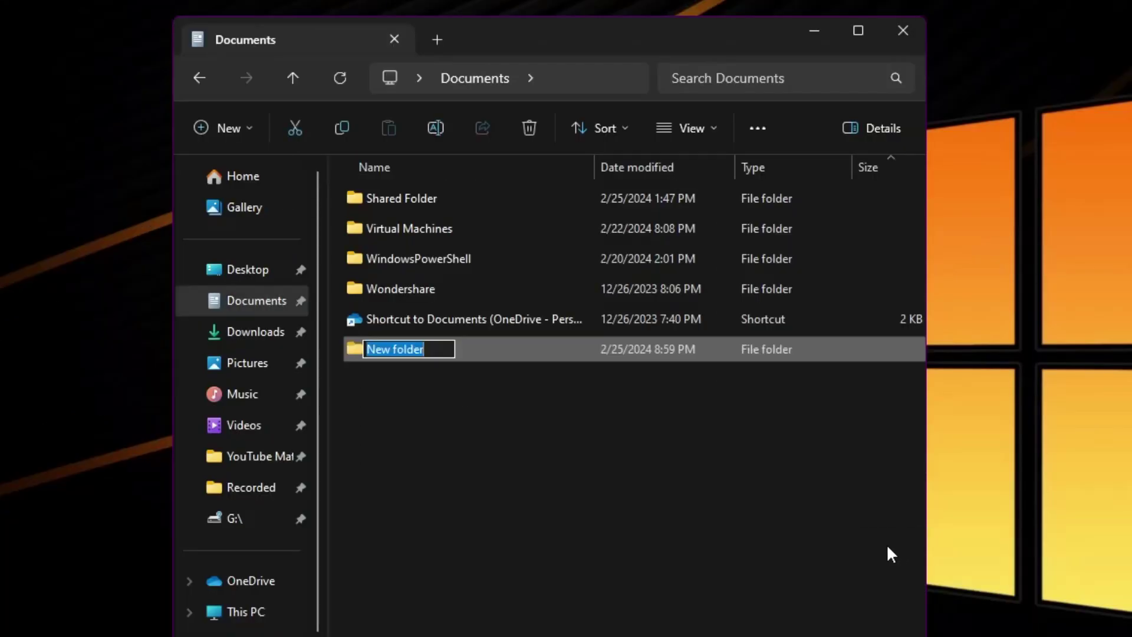
{"action": "type", "text": "Shared"}
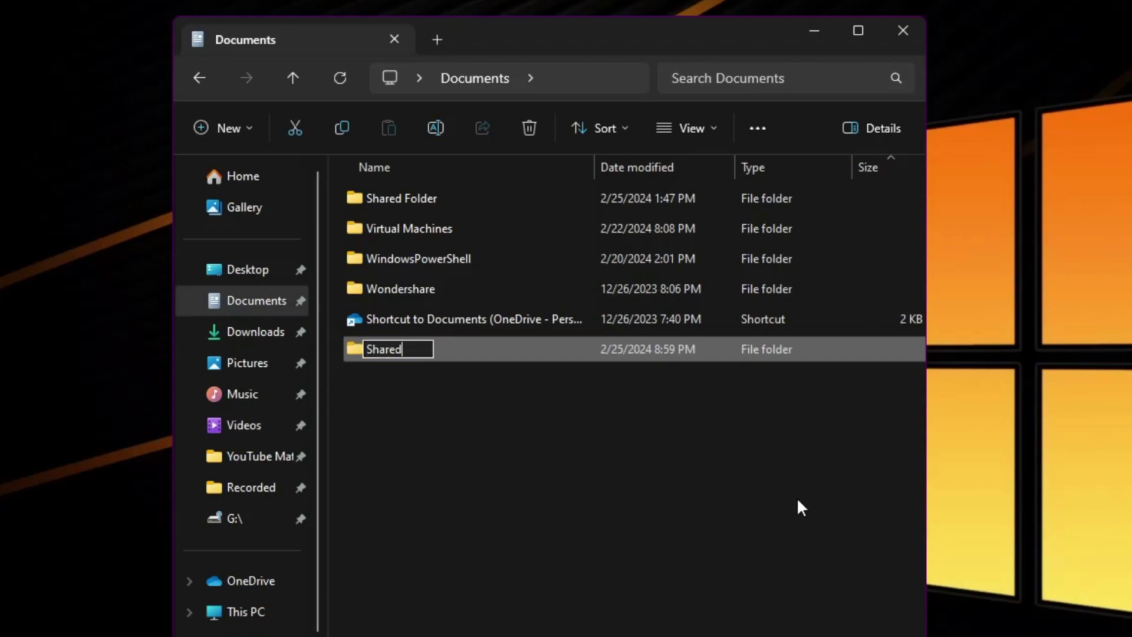
{"action": "type", "text": " Folde"}
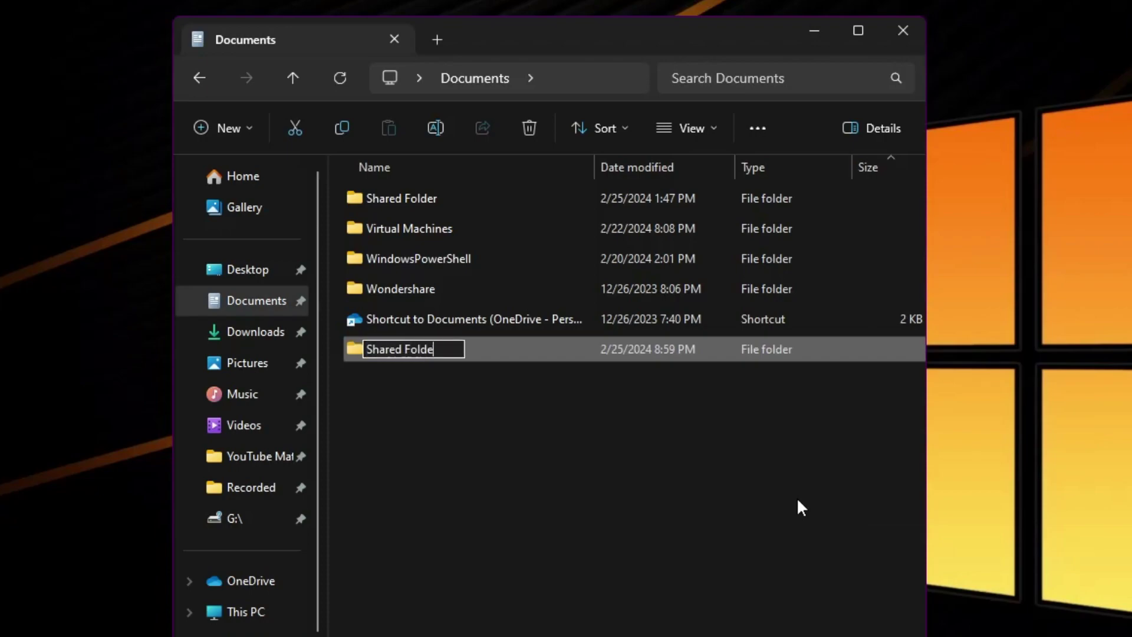
{"action": "type", "text": "r A"}
{"action": "left_click", "coordinate": [493, 459]}
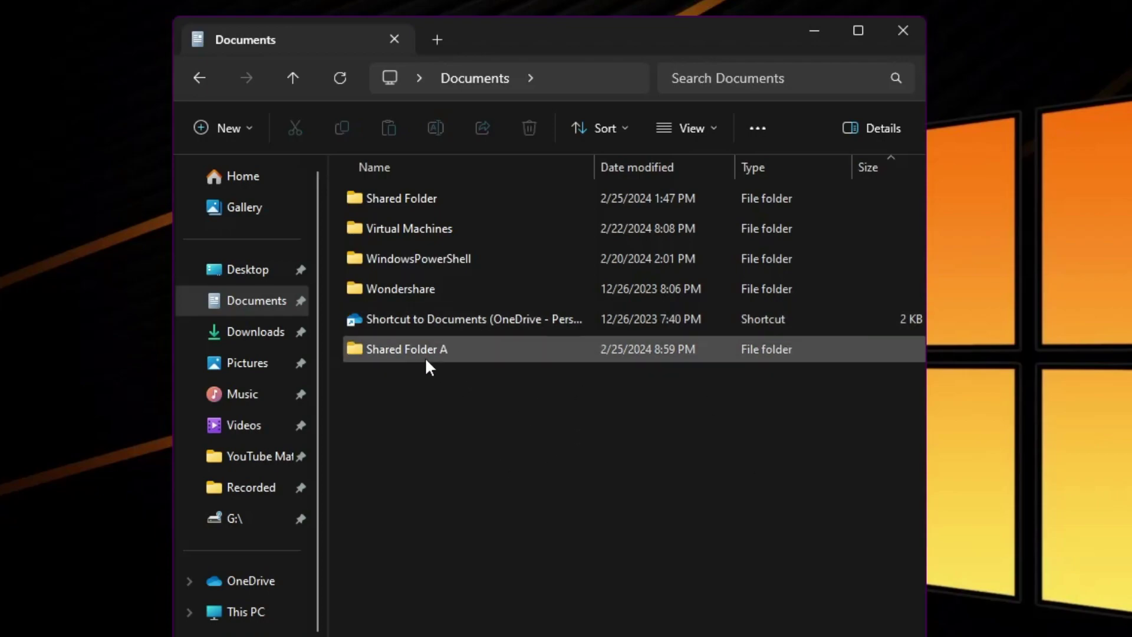
{"action": "left_click", "coordinate": [400, 348]}
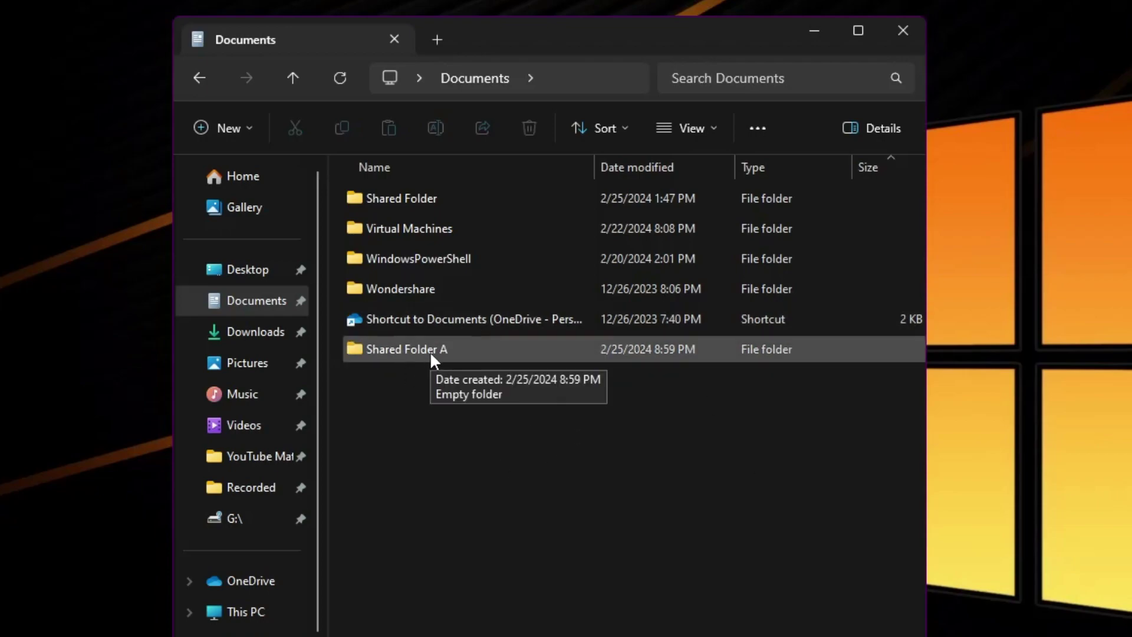
{"action": "right_click", "coordinate": [430, 351]}
From Shared Folder A's Properties Sharing tab, share it with Everyone at Read/Write.
{"action": "left_click", "coordinate": [478, 331]}
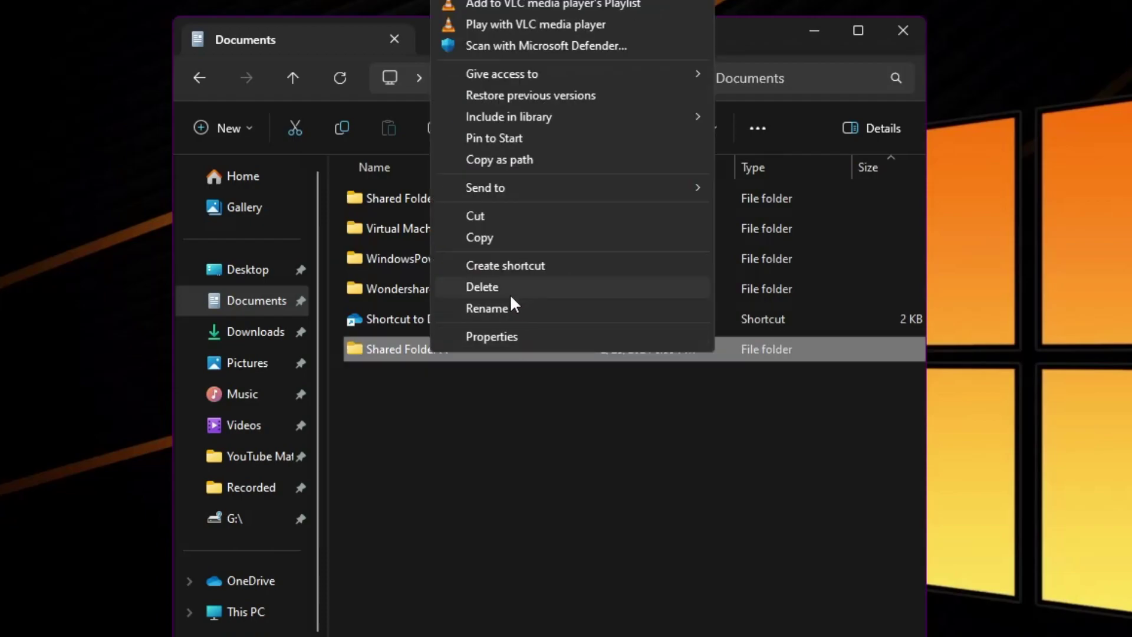
{"action": "left_click", "coordinate": [503, 333]}
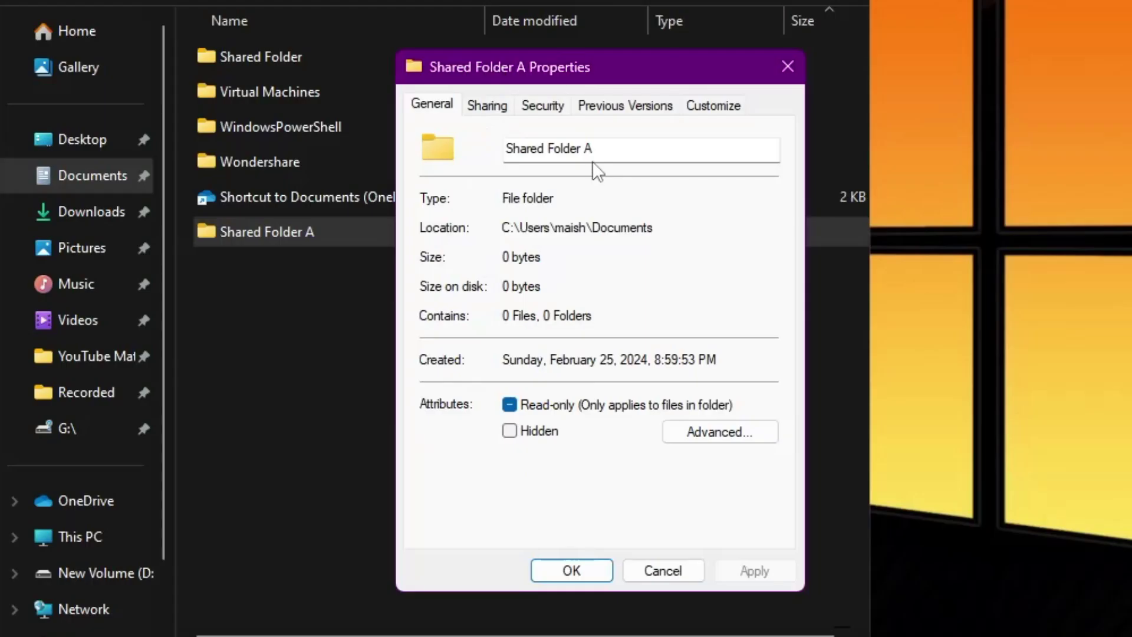
{"action": "left_click", "coordinate": [492, 107]}
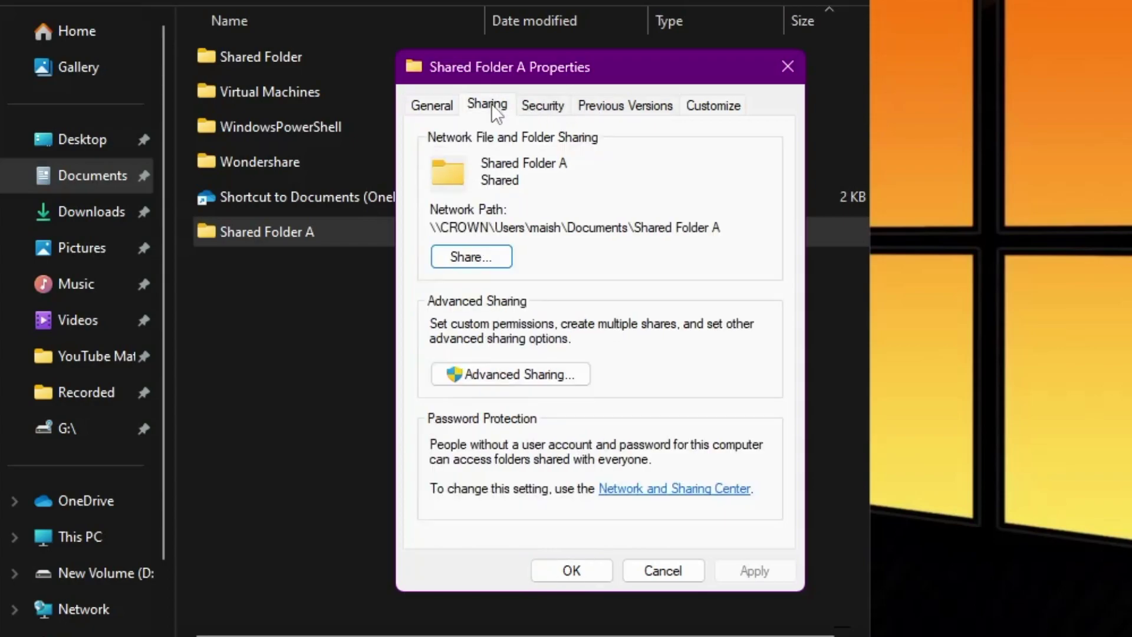
{"action": "left_click", "coordinate": [472, 259]}
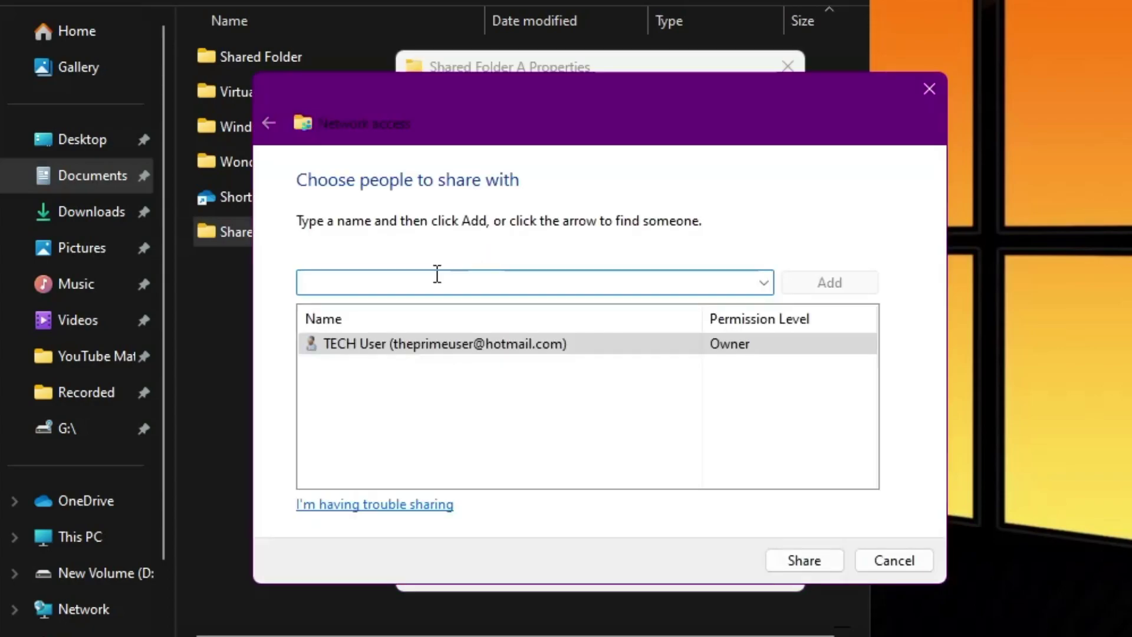
{"action": "left_click", "coordinate": [767, 285]}
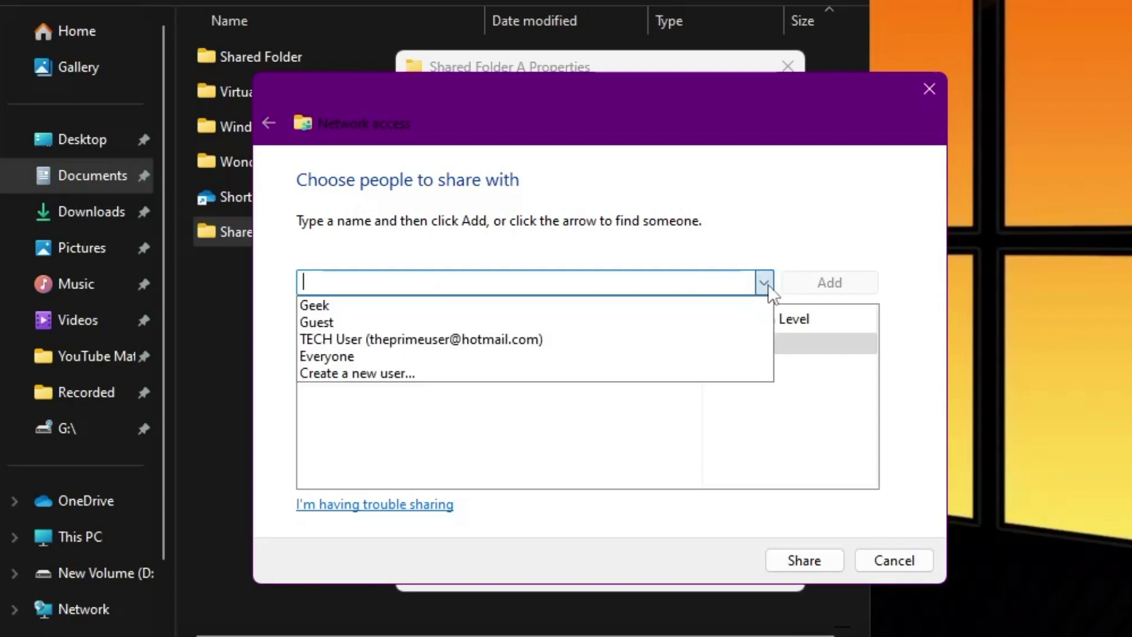
{"action": "left_click", "coordinate": [369, 353]}
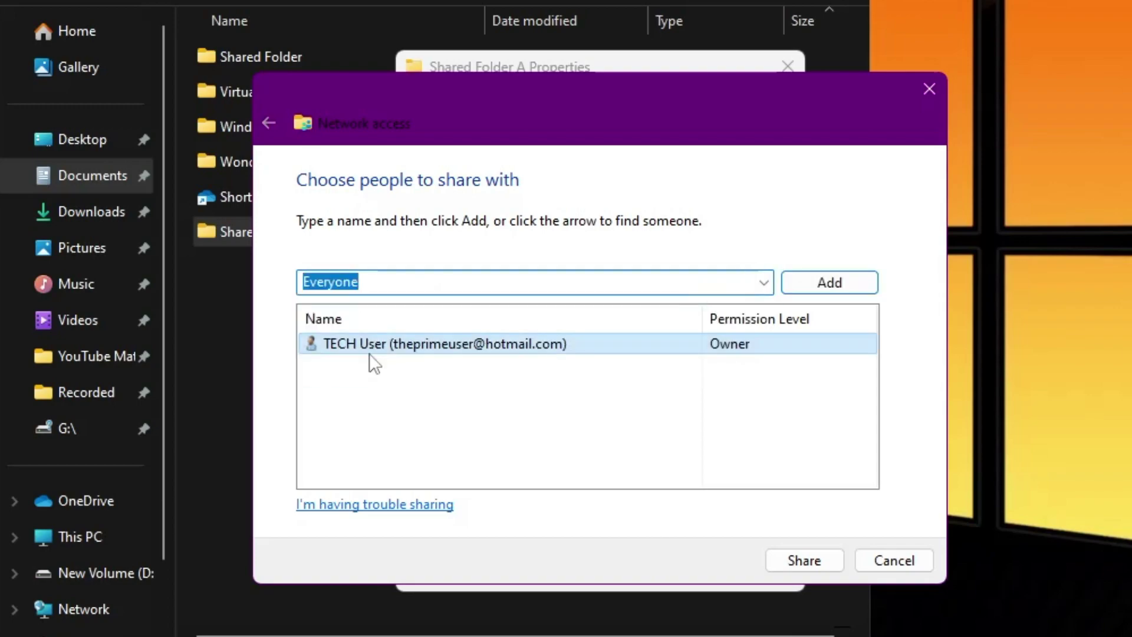
{"action": "left_click", "coordinate": [829, 283]}
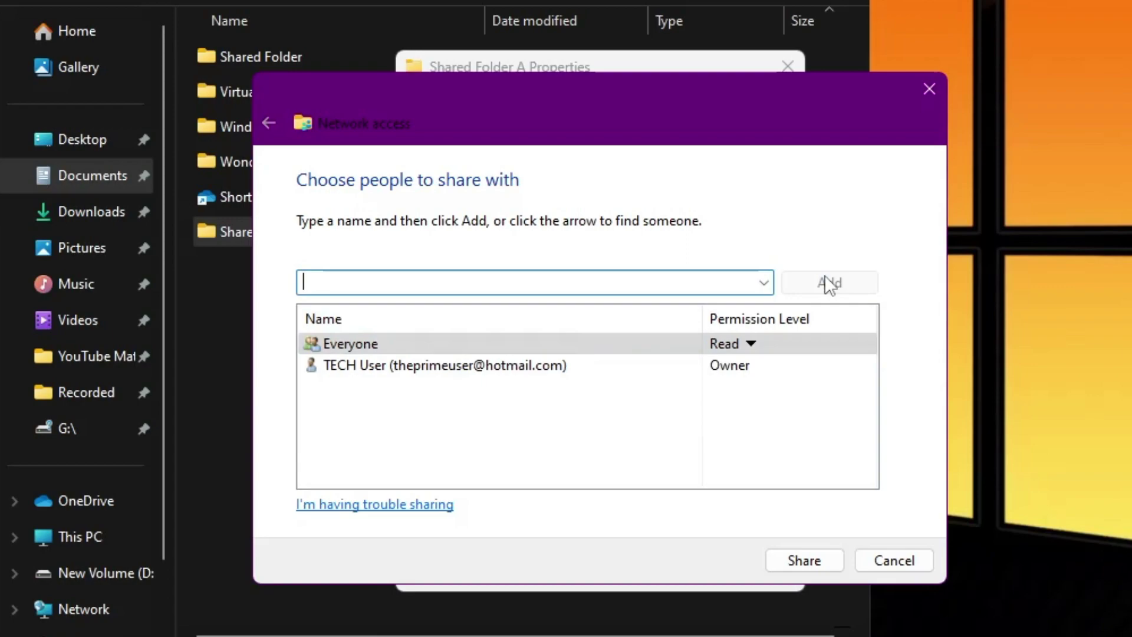
{"action": "left_click", "coordinate": [748, 345]}
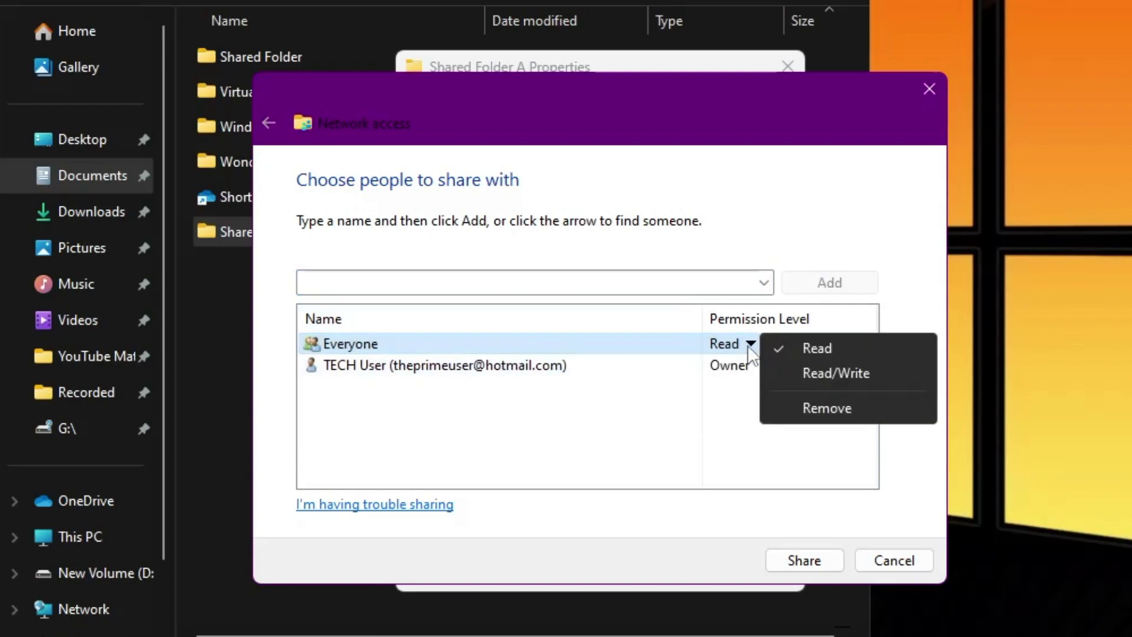
{"action": "left_click", "coordinate": [823, 380]}
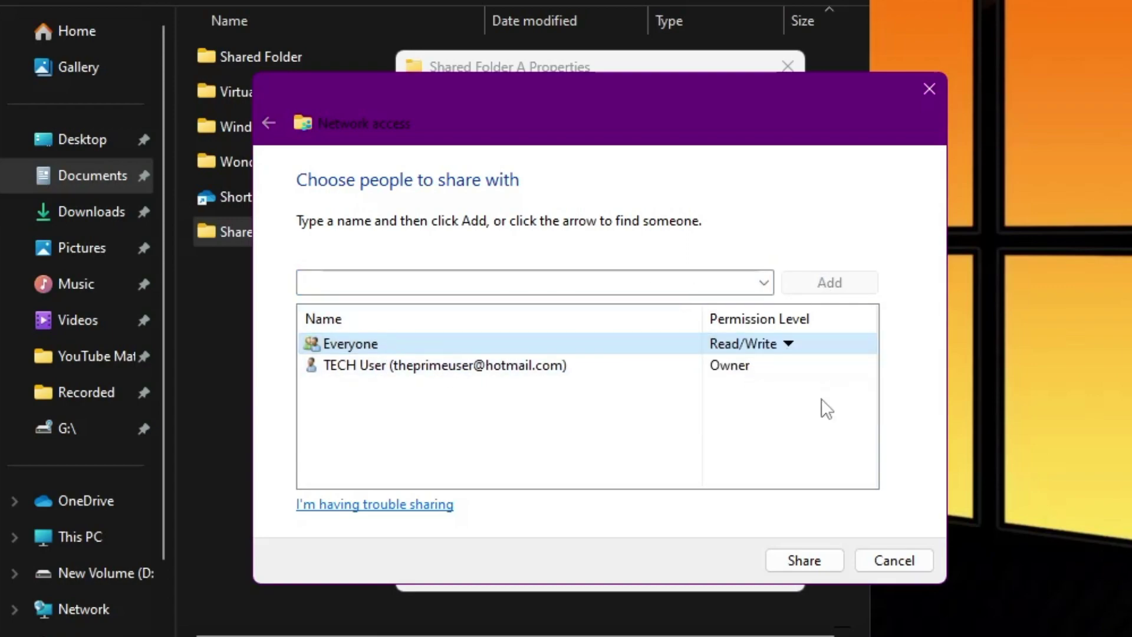
{"action": "left_click", "coordinate": [812, 567]}
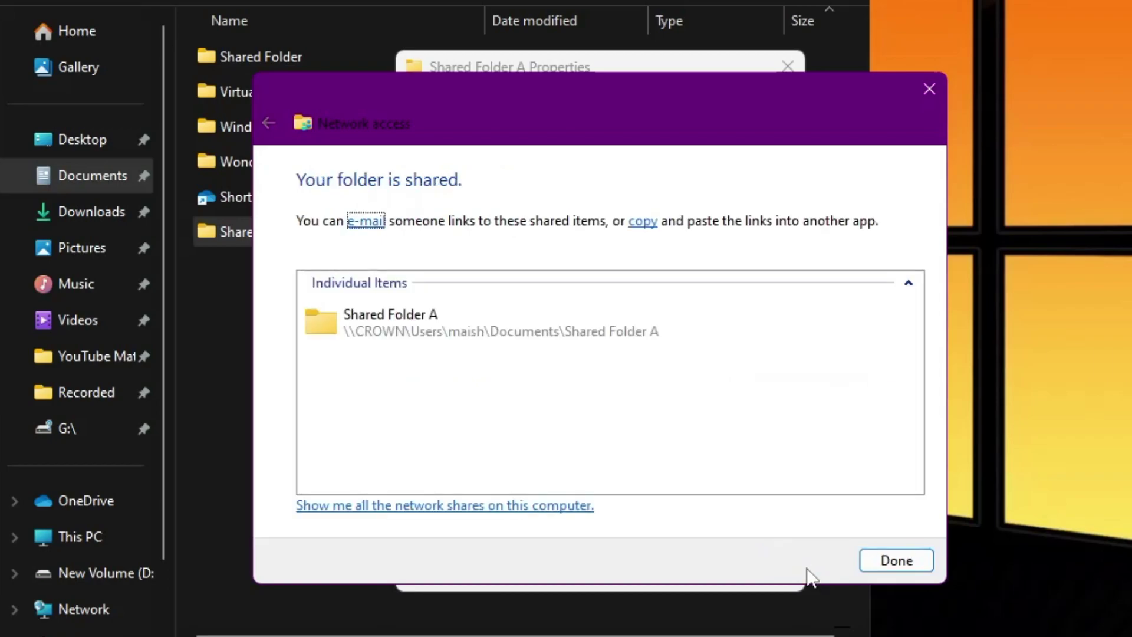
{"action": "left_click", "coordinate": [896, 562]}
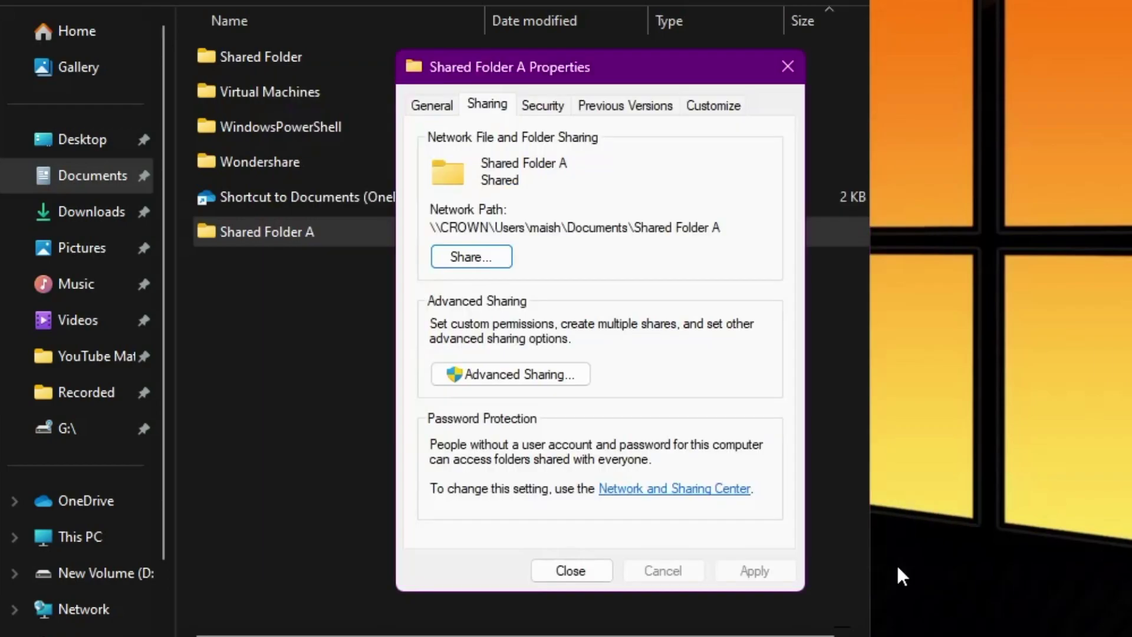
Turn on Share this folder in Advanced Sharing and allow Everyone Full Control permission.
{"action": "left_click", "coordinate": [508, 376]}
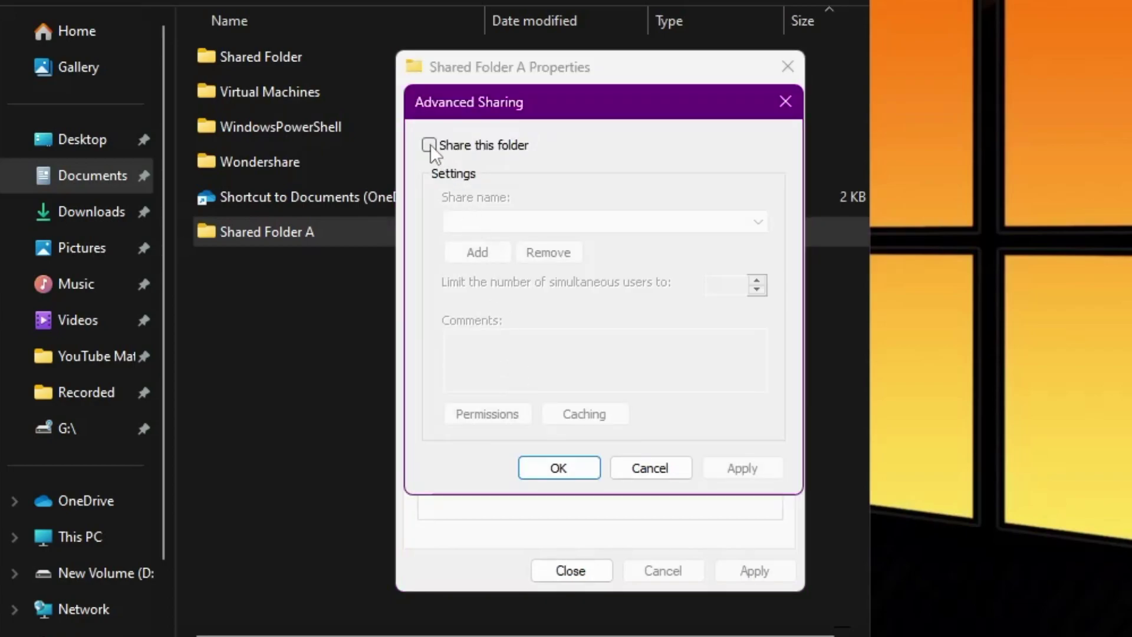
{"action": "left_click", "coordinate": [429, 145]}
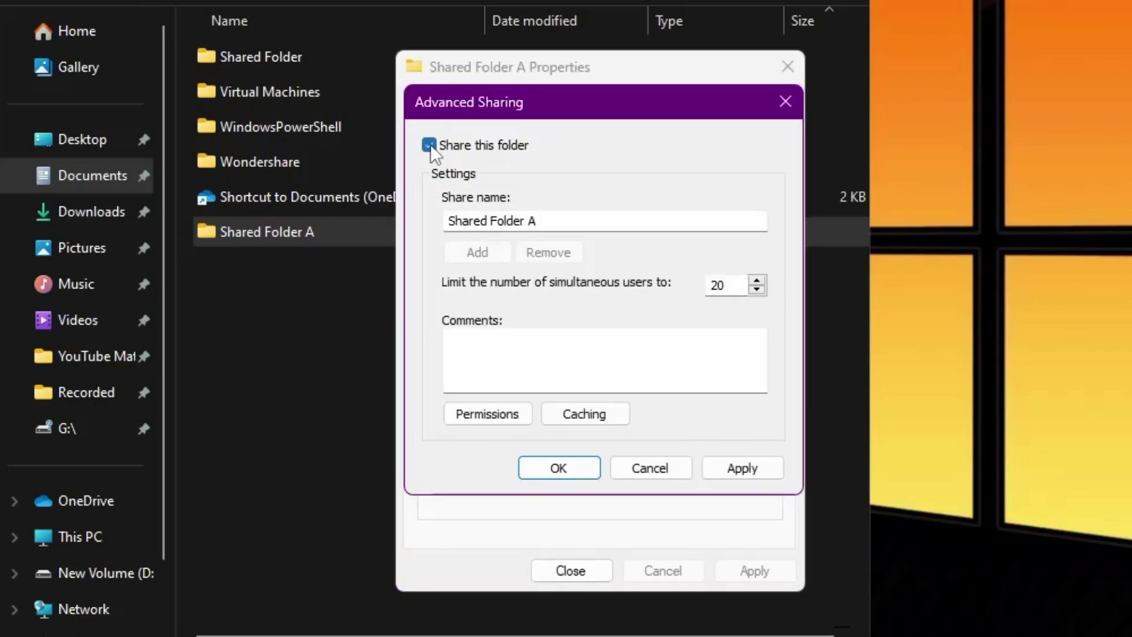
{"action": "left_click", "coordinate": [514, 414]}
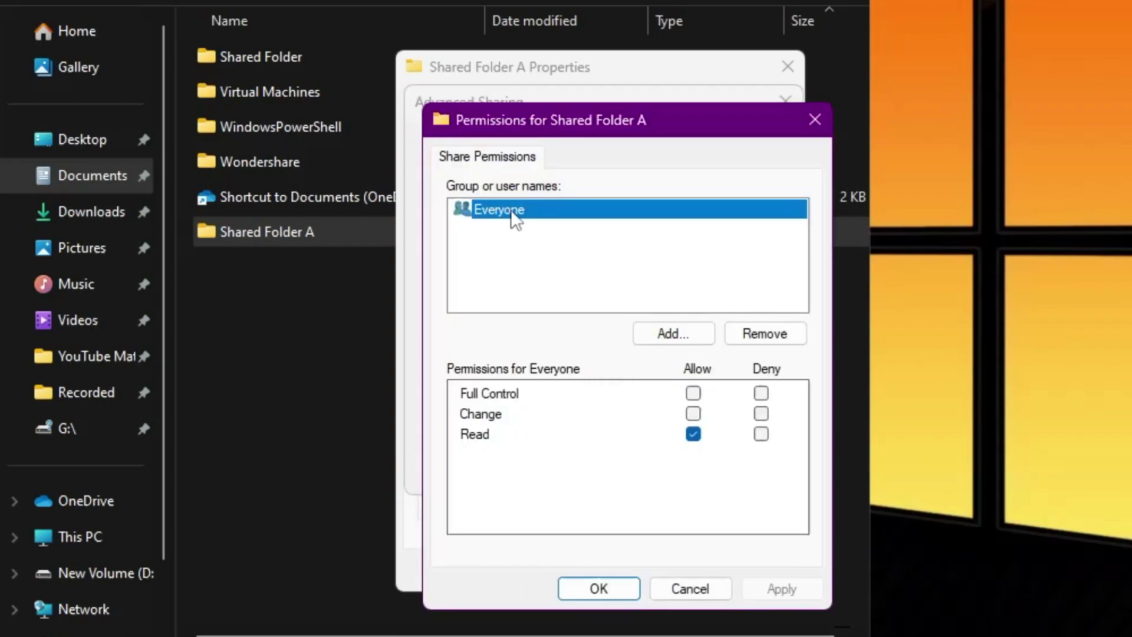
{"action": "left_click", "coordinate": [694, 393]}
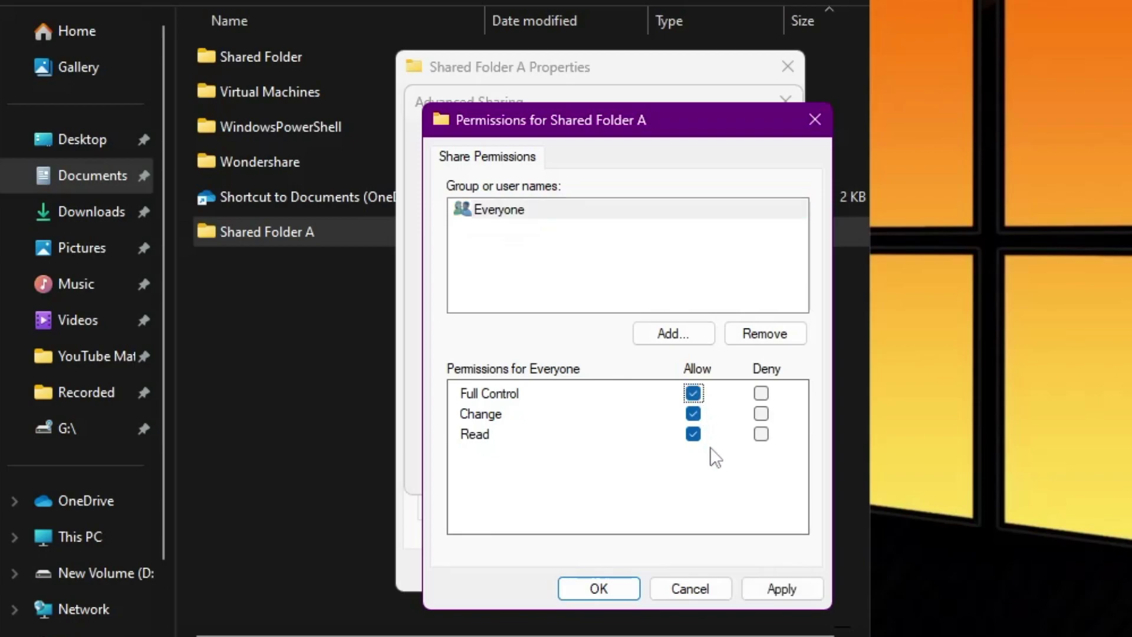
{"action": "left_click", "coordinate": [788, 584]}
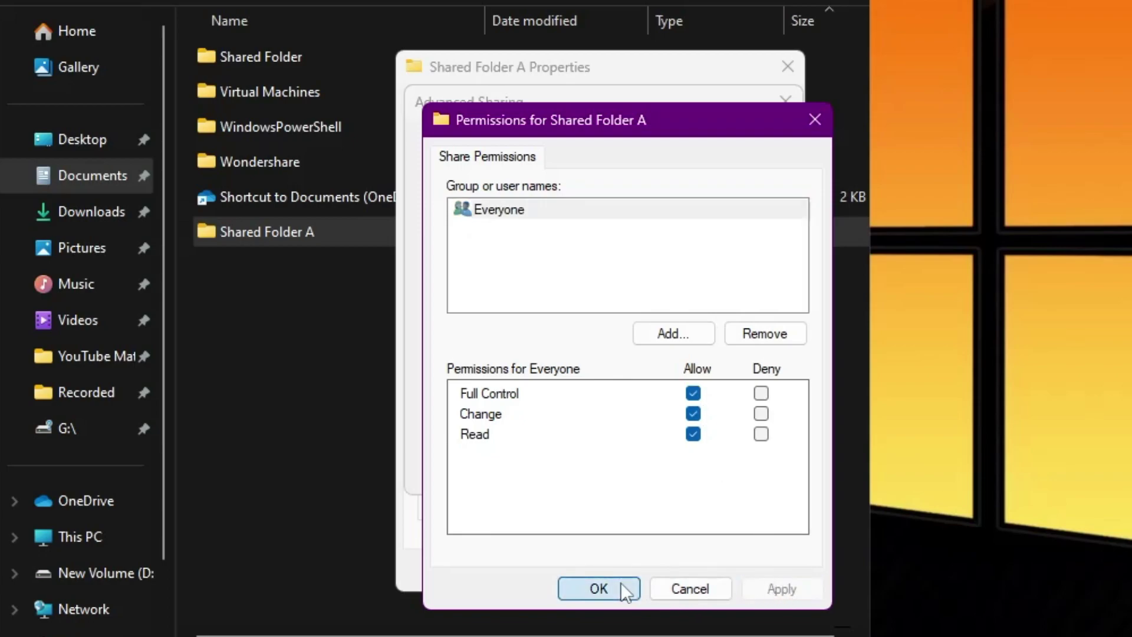
{"action": "left_click", "coordinate": [621, 582]}
{"action": "left_click", "coordinate": [738, 470]}
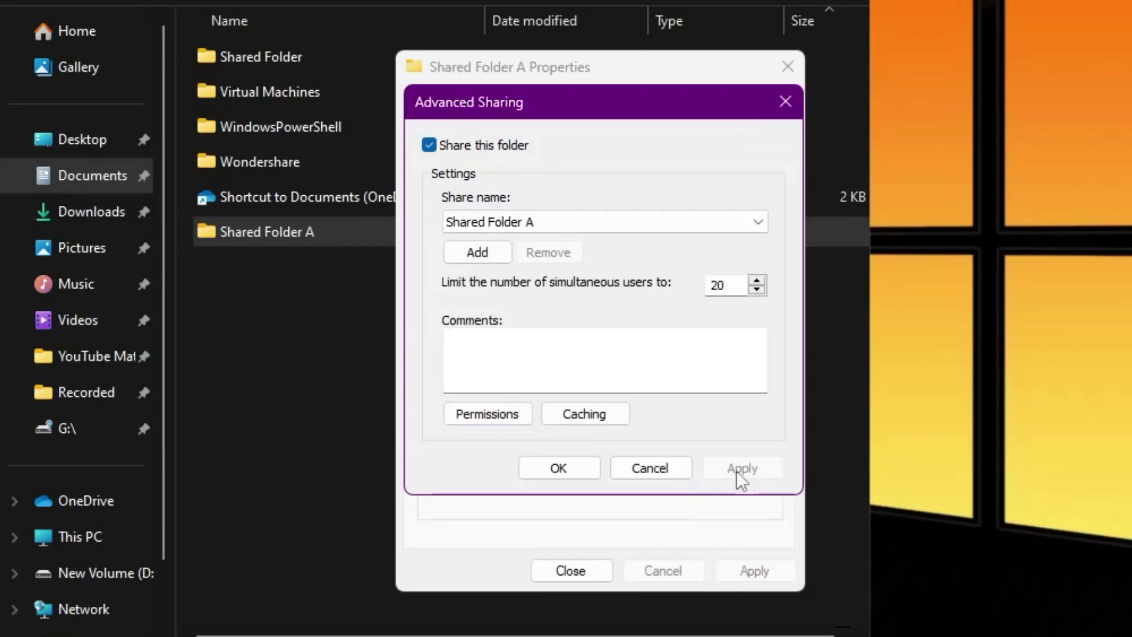
{"action": "left_click", "coordinate": [570, 467]}
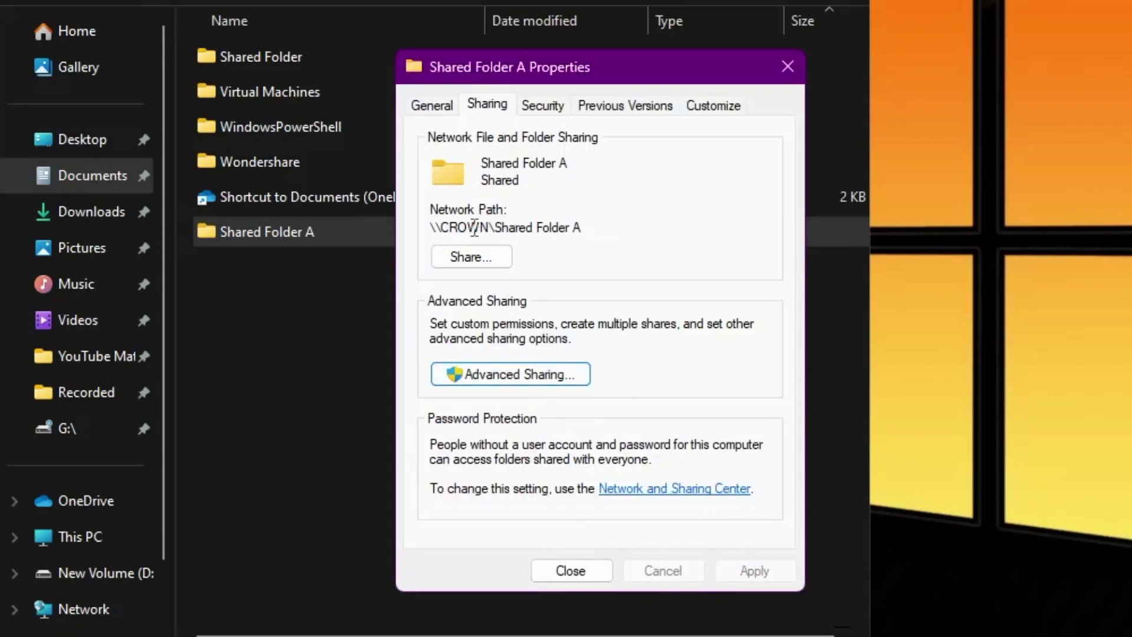
Copy the \\CROWN\Shared Folder A path, open it in the guest's File Explorer, then minimize the VM.
{"action": "triple_click", "coordinate": [546, 229]}
{"action": "key", "text": "ctrl+c"}
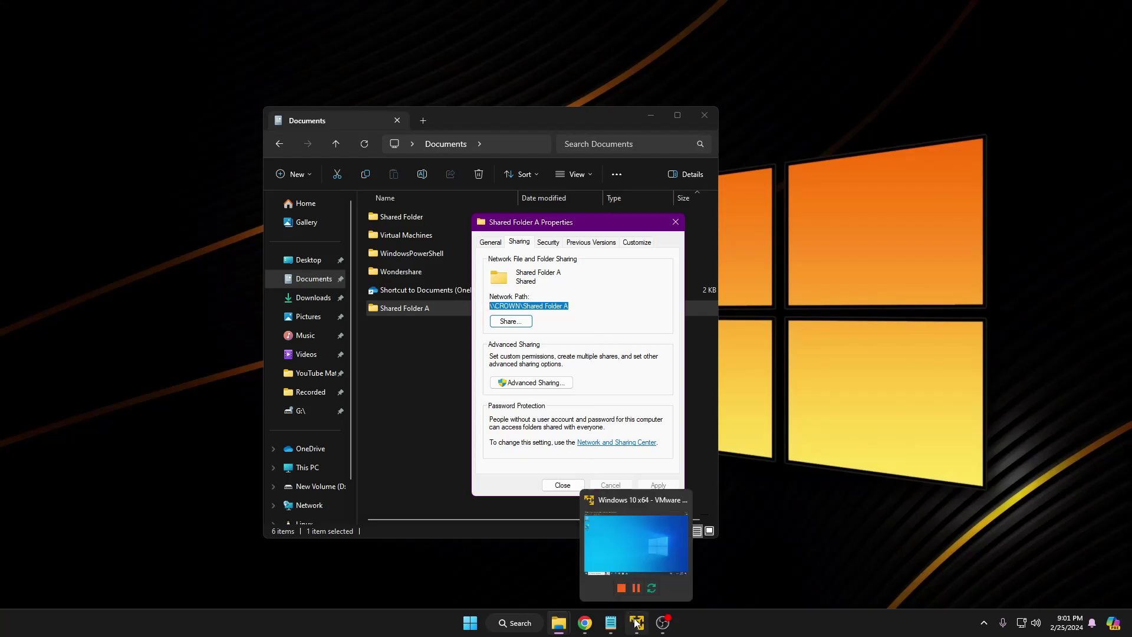
{"action": "left_click", "coordinate": [637, 623]}
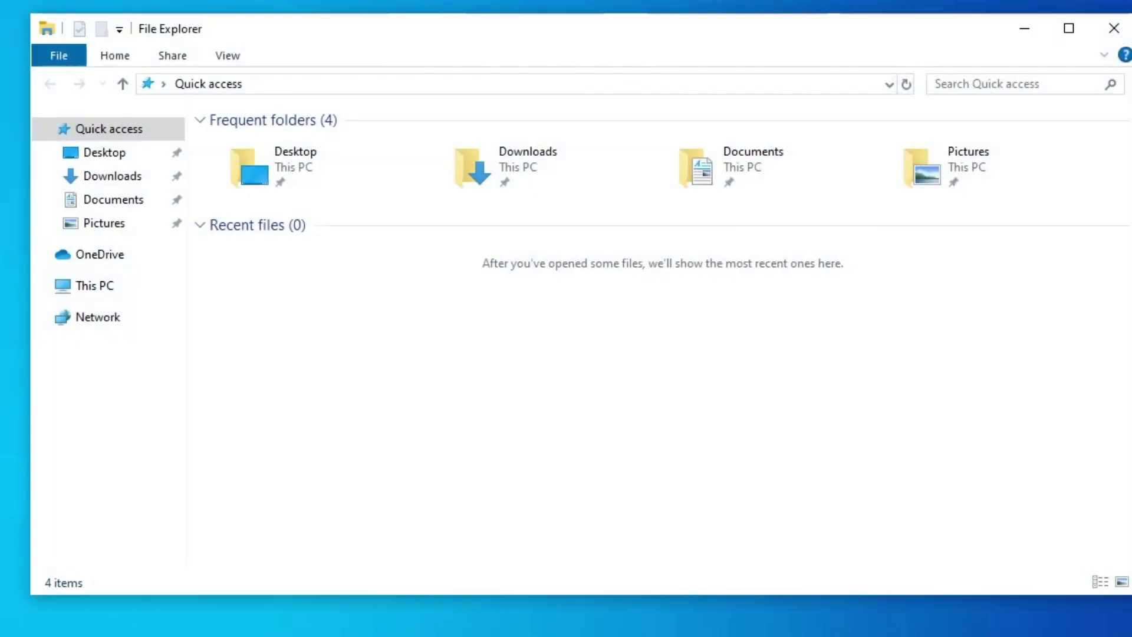
{"action": "left_click", "coordinate": [413, 84]}
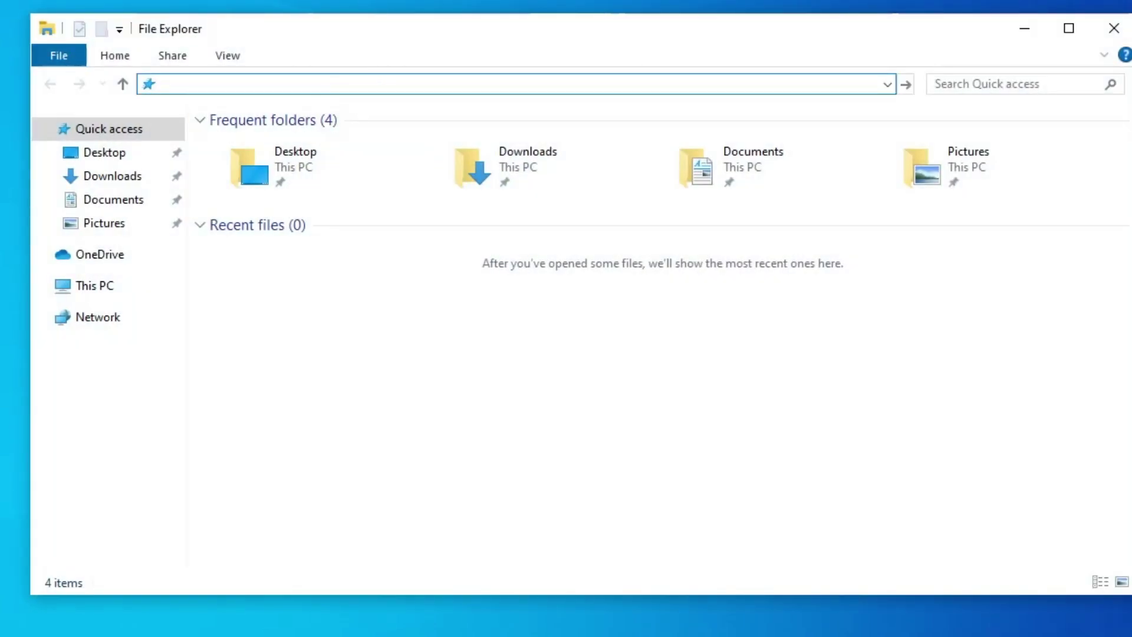
{"action": "key", "text": "ctrl+v"}
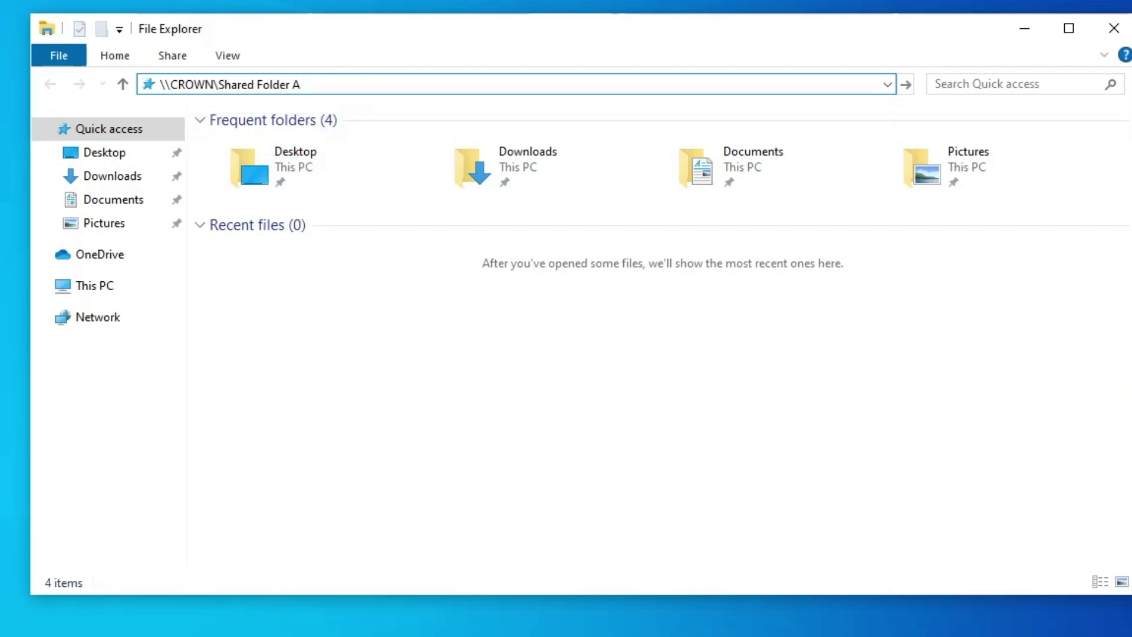
{"action": "key", "text": "Return"}
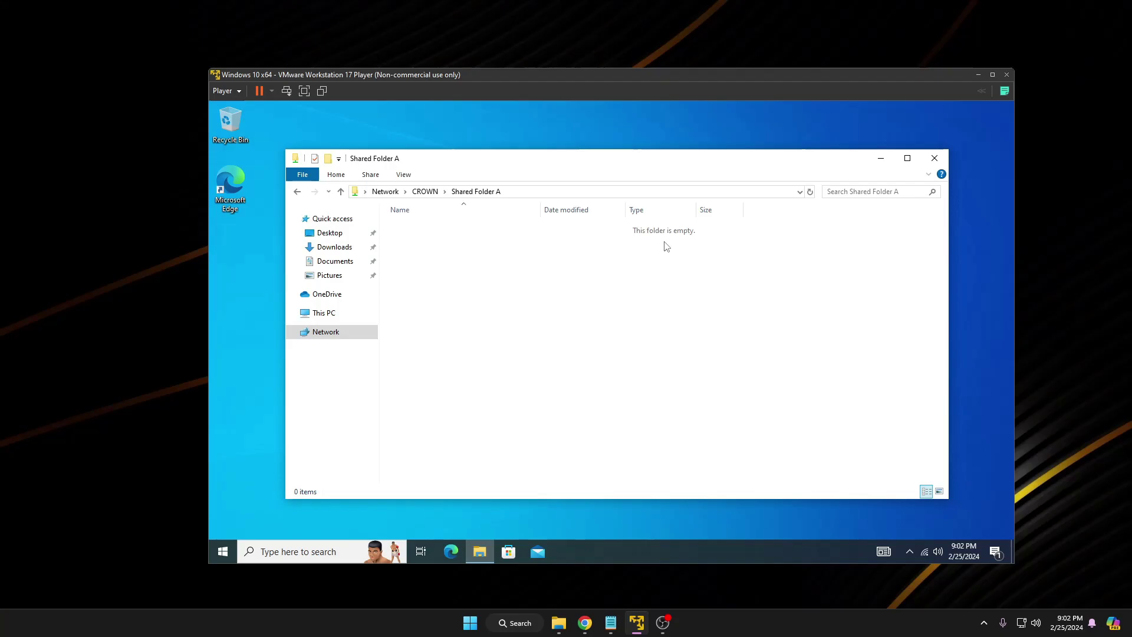
{"action": "left_click", "coordinate": [980, 75]}
Close Properties and open Shared Folder A on the host to add the three peakpx JPG images.
{"action": "left_click", "coordinate": [571, 485]}
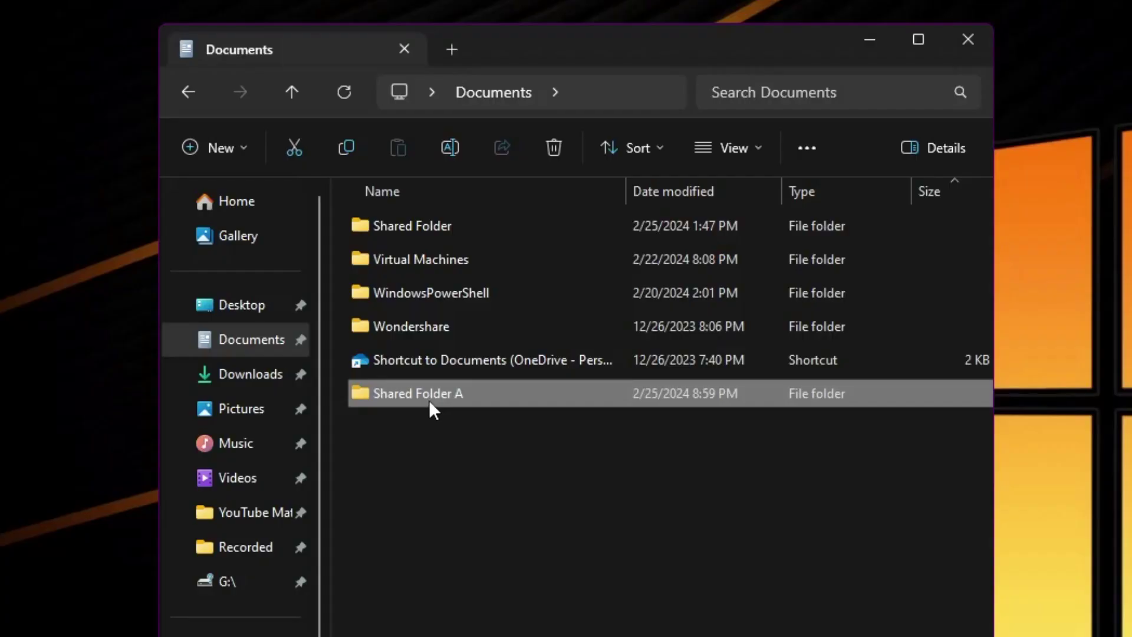
{"action": "double_click", "coordinate": [429, 400]}
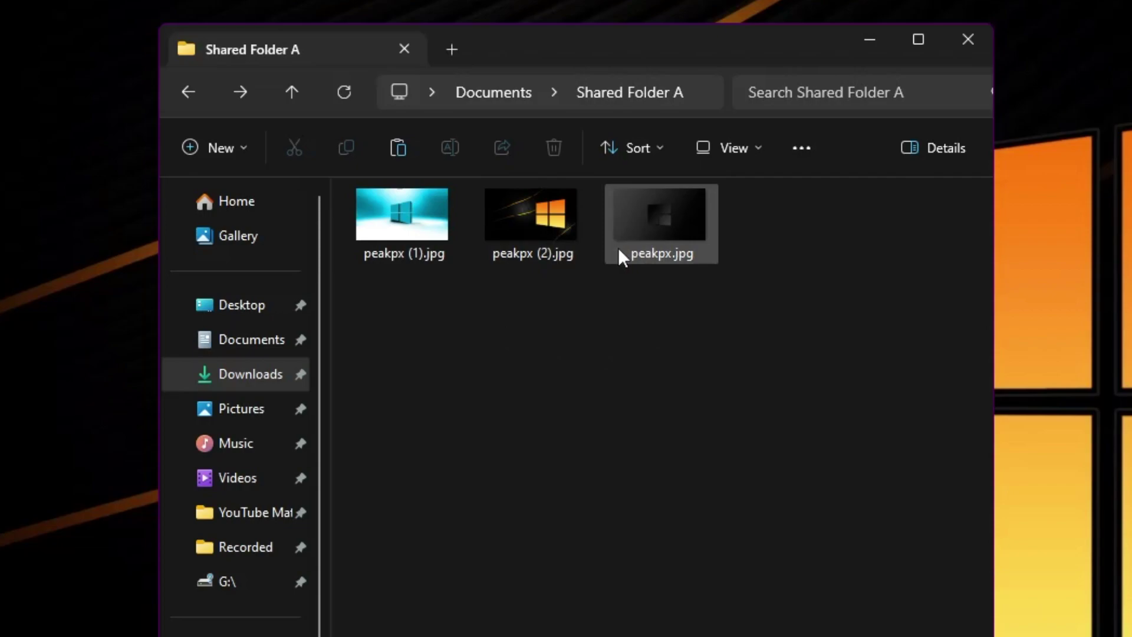
{"action": "mouse_move", "coordinate": [682, 264]}
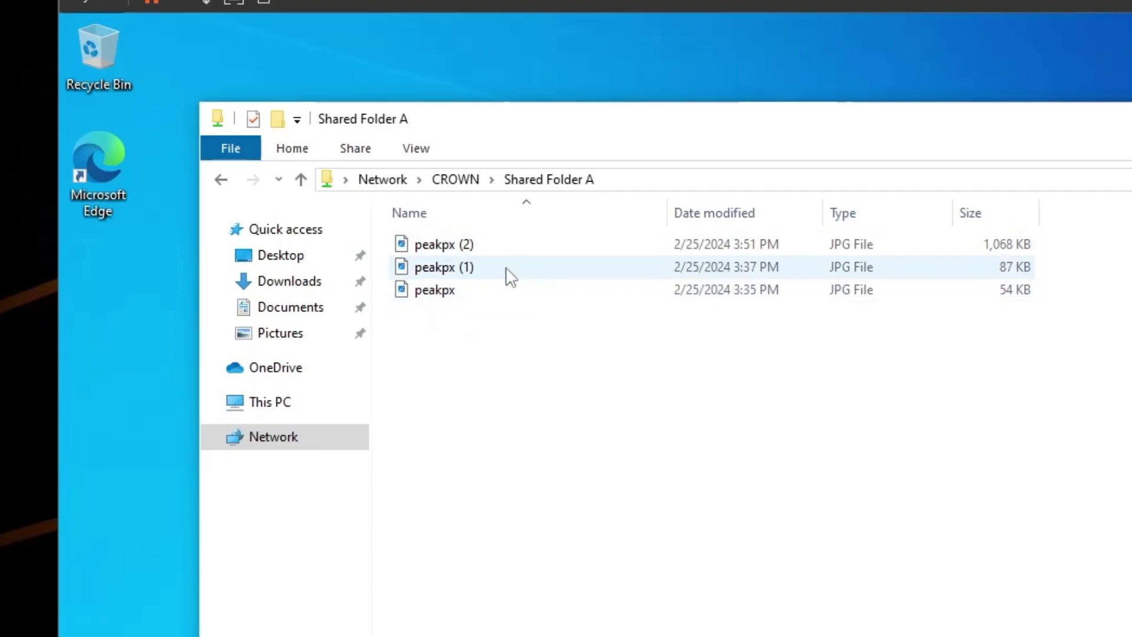
Show the share as large icons, select the three peakpx images and paste them onto the guest desktop.
{"action": "key", "text": "ctrl+shift+2"}
{"action": "left_click_drag", "start_coordinate": [866, 285], "coordinate": [425, 333]}
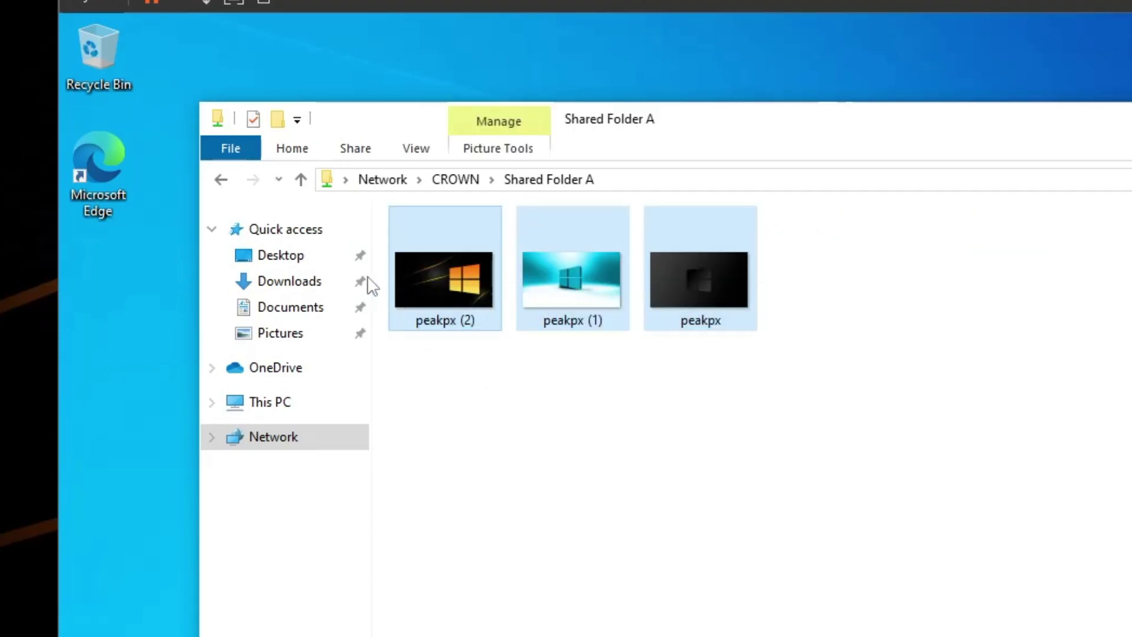
{"action": "left_click_drag", "start_coordinate": [687, 121], "coordinate": [937, 113]}
{"action": "left_click", "coordinate": [346, 218]}
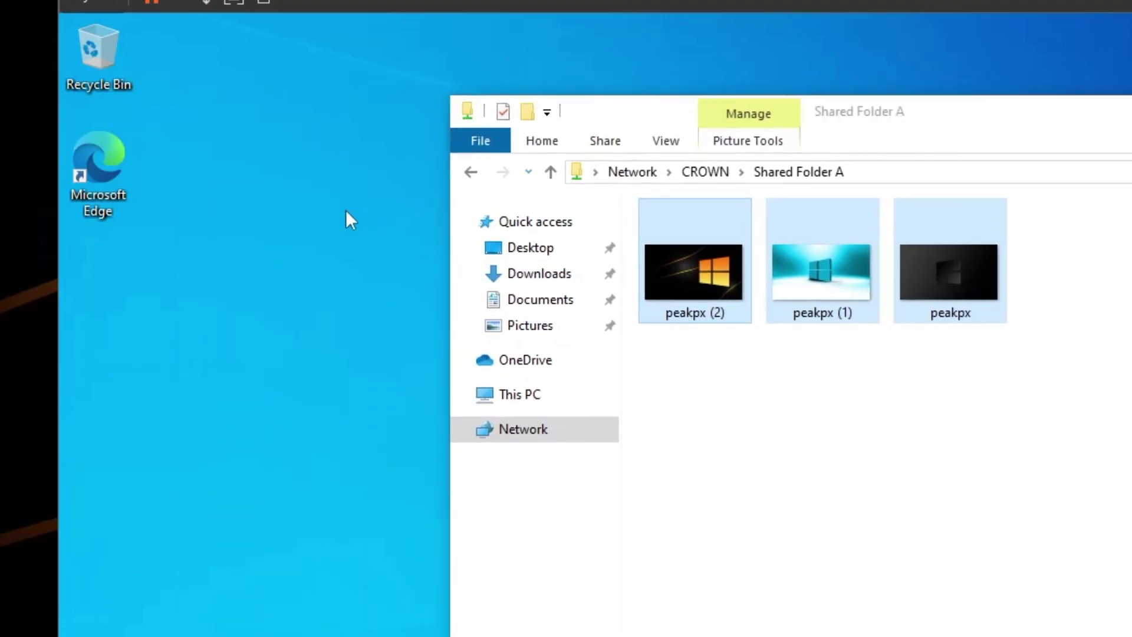
{"action": "key", "text": "ctrl+v"}
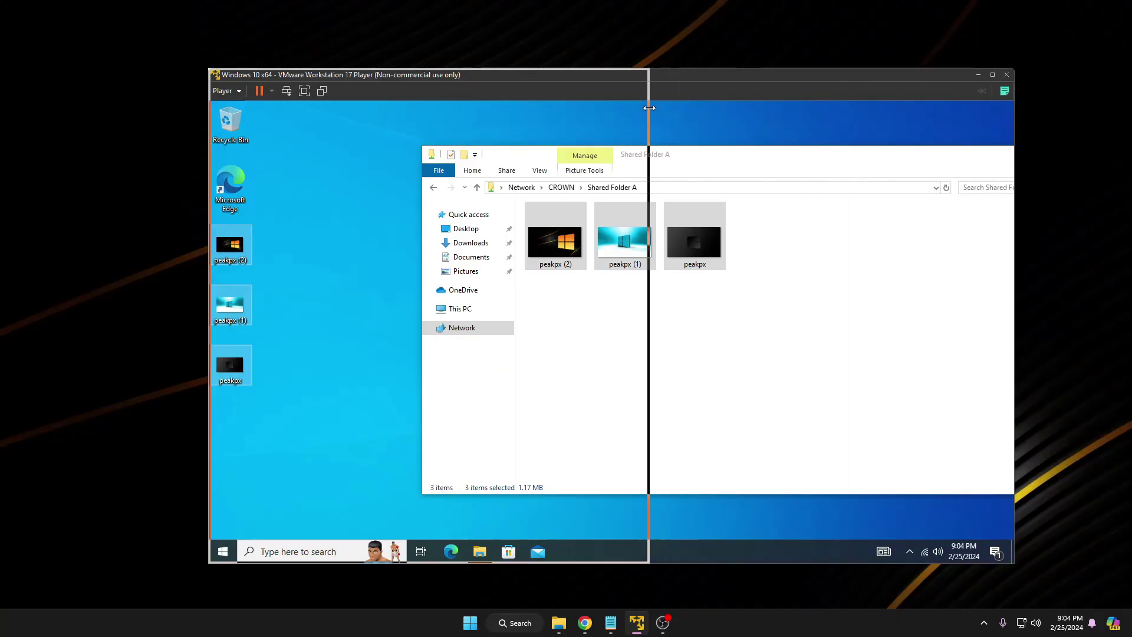
Shrink the VM window and delete the three peakpx images from Shared Folder A.
{"action": "double_click", "coordinate": [556, 82]}
{"action": "left_click_drag", "start_coordinate": [584, 119], "coordinate": [894, 105]}
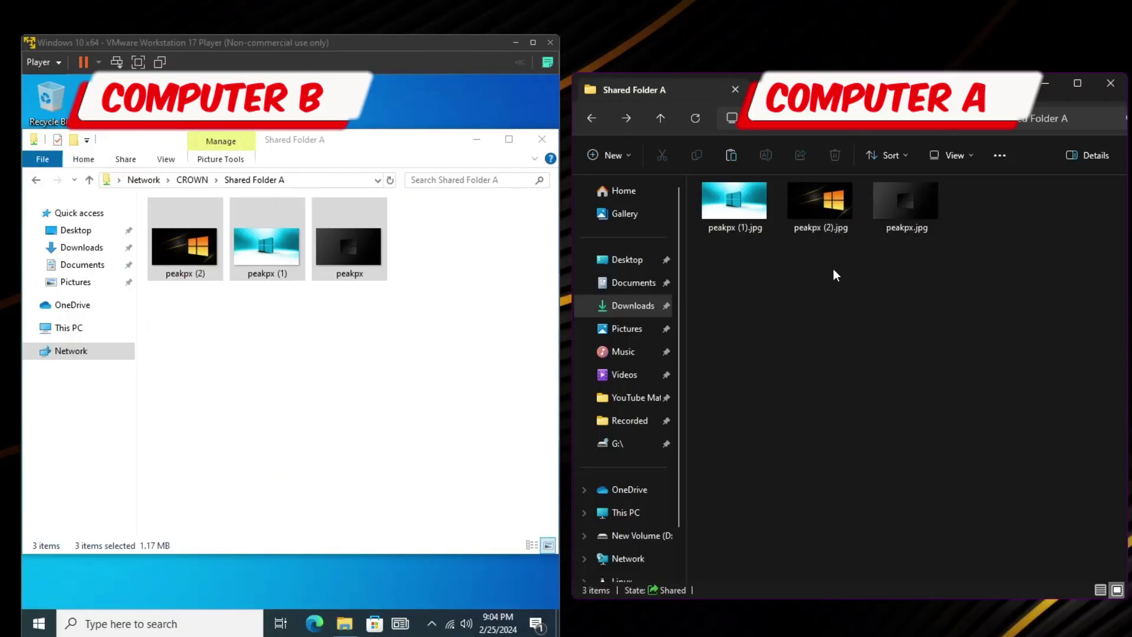
{"action": "left_click_drag", "start_coordinate": [896, 228], "coordinate": [702, 203]}
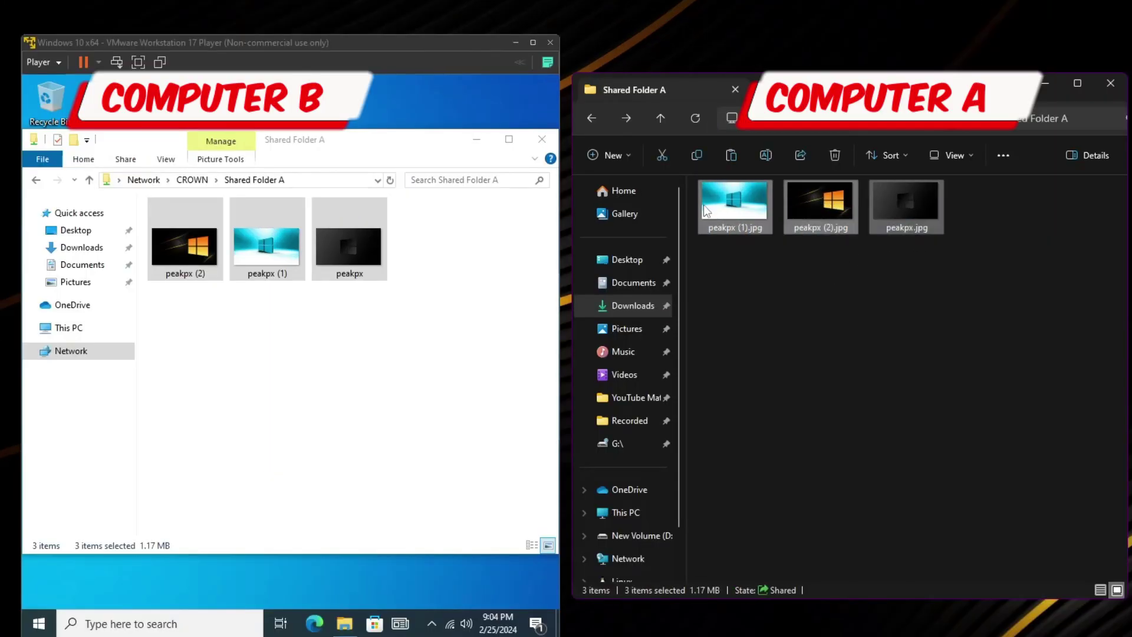
{"action": "key", "text": "Delete"}
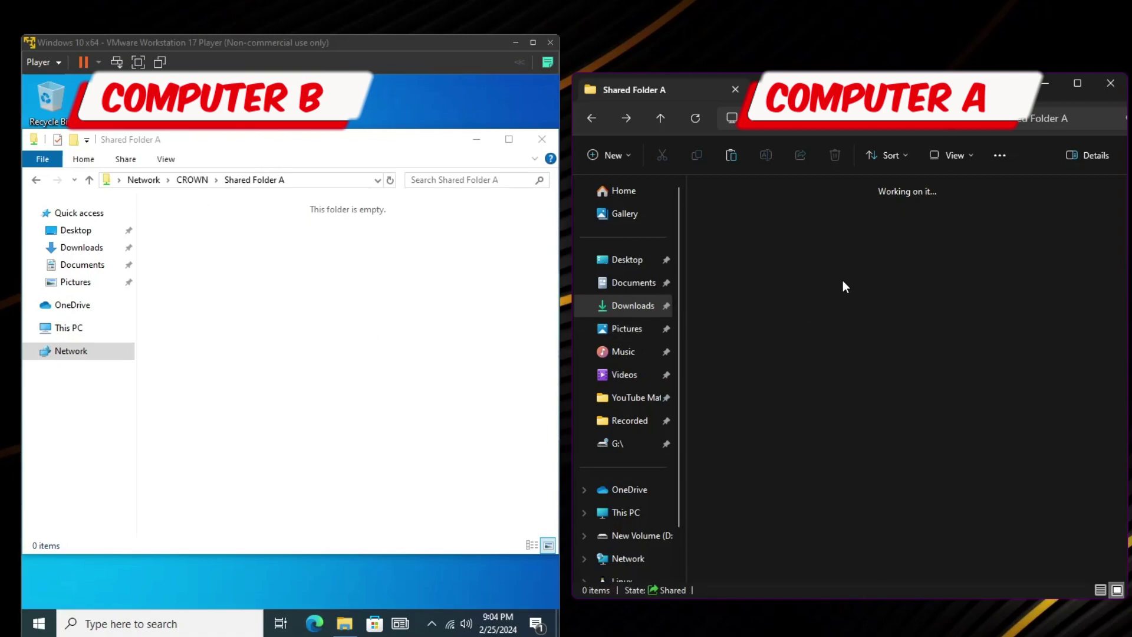
Minimize Computer B's Explorer, select the three desktop peakpx images, and make VMware full screen.
{"action": "left_click", "coordinate": [477, 138]}
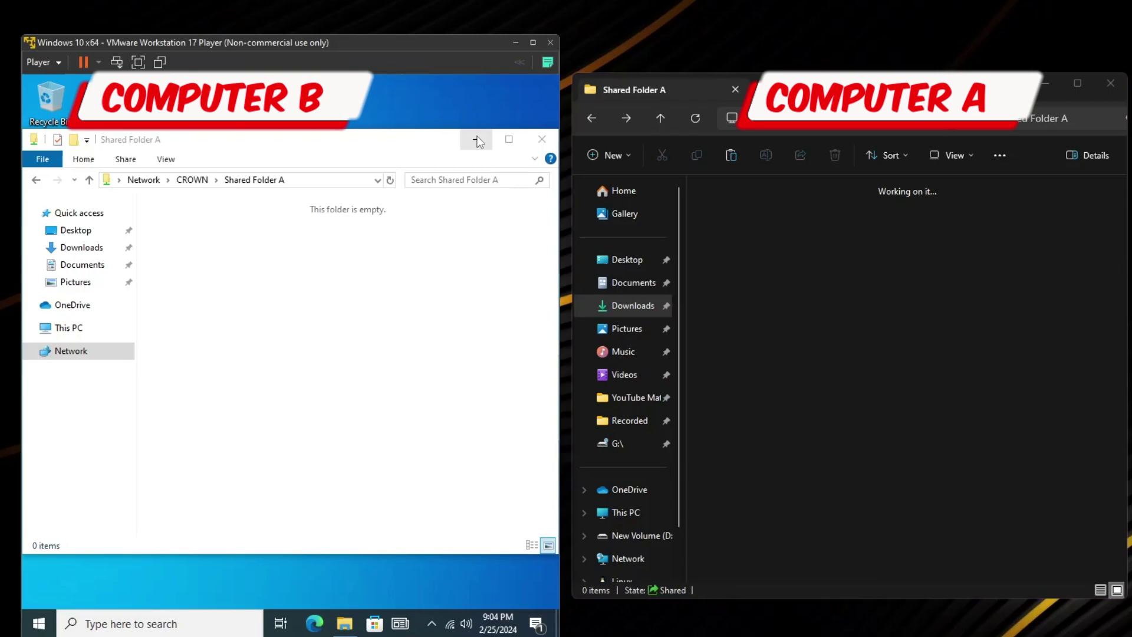
{"action": "left_click", "coordinate": [474, 142]}
{"action": "left_click_drag", "start_coordinate": [127, 250], "coordinate": [31, 466]}
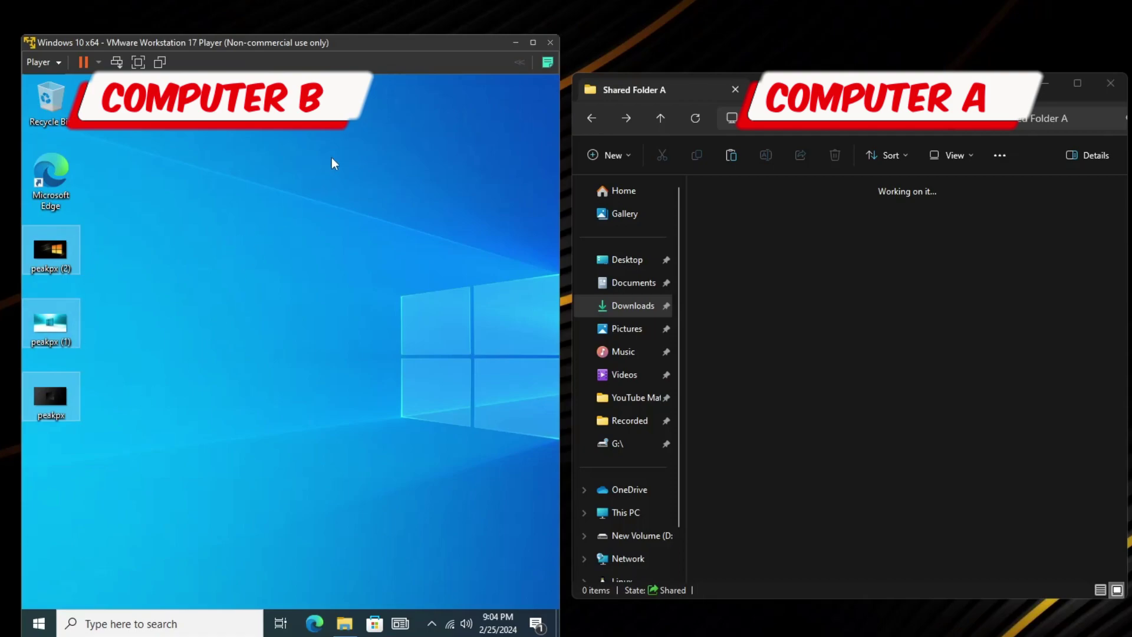
{"action": "left_click", "coordinate": [534, 42]}
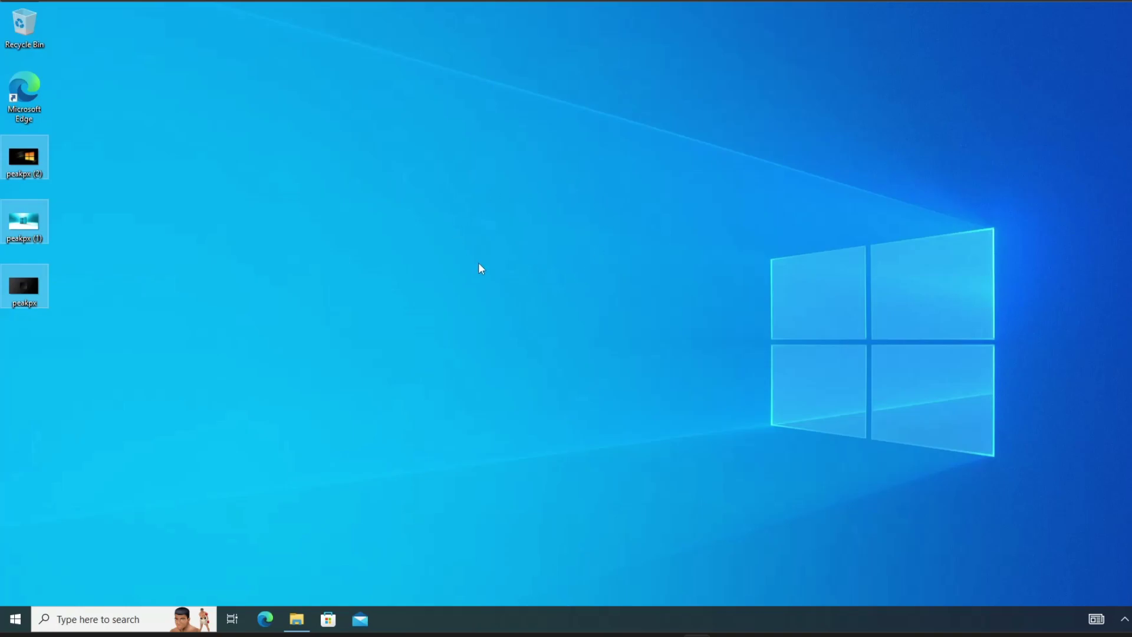
Create a folder named 'Shared Folder B' in the guest's Documents and open its Properties.
{"action": "left_click", "coordinate": [297, 619]}
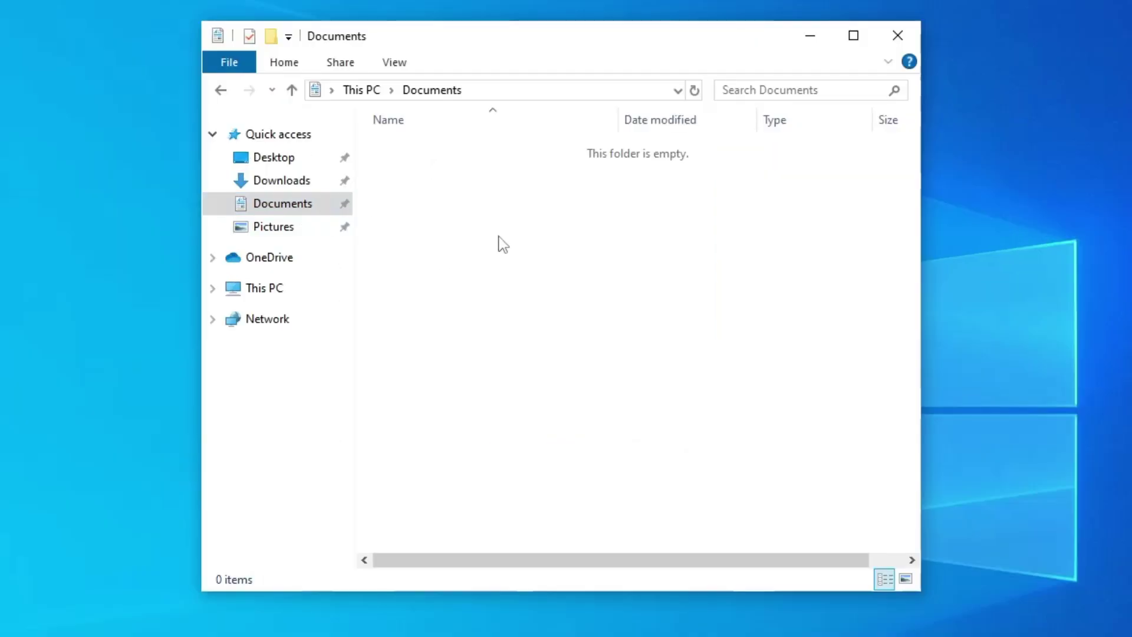
{"action": "right_click", "coordinate": [498, 237]}
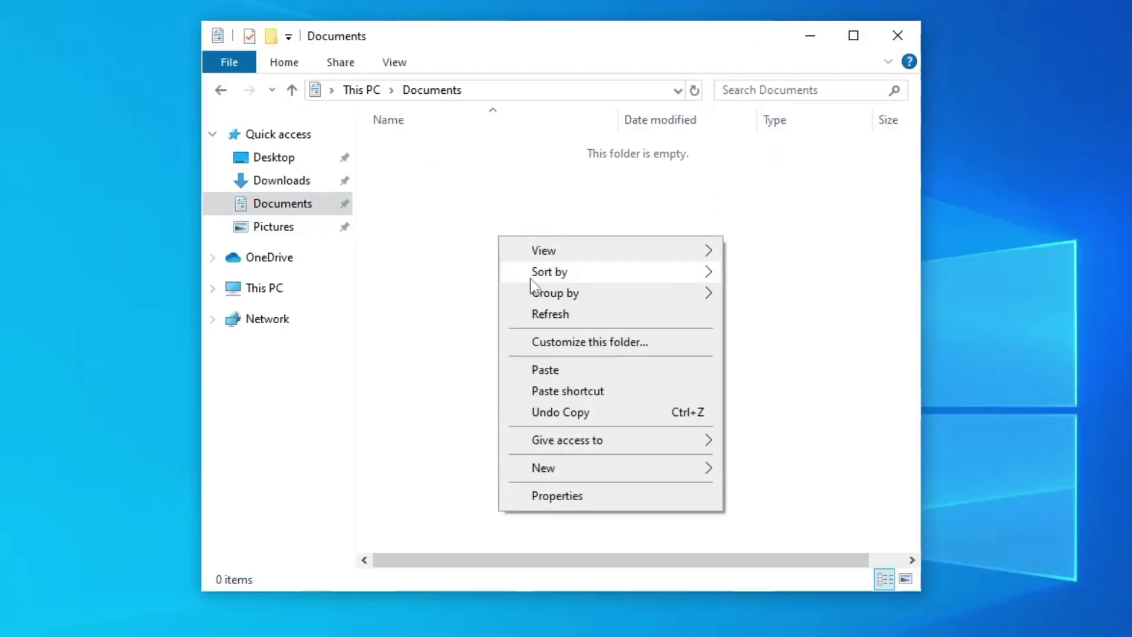
{"action": "mouse_move", "coordinate": [580, 461]}
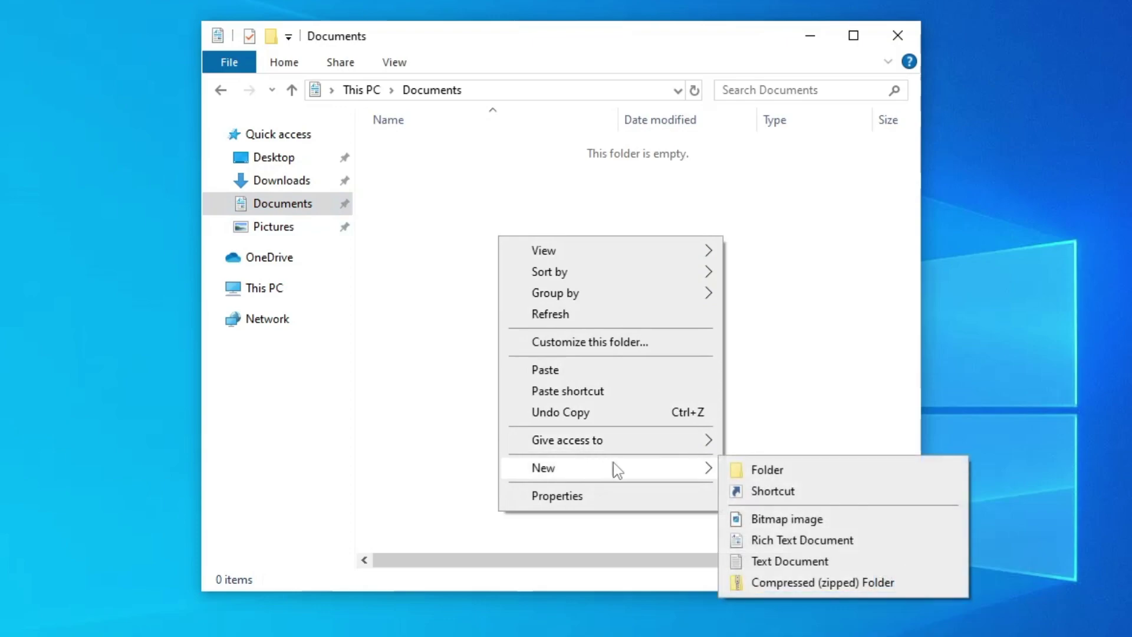
{"action": "left_click", "coordinate": [758, 474]}
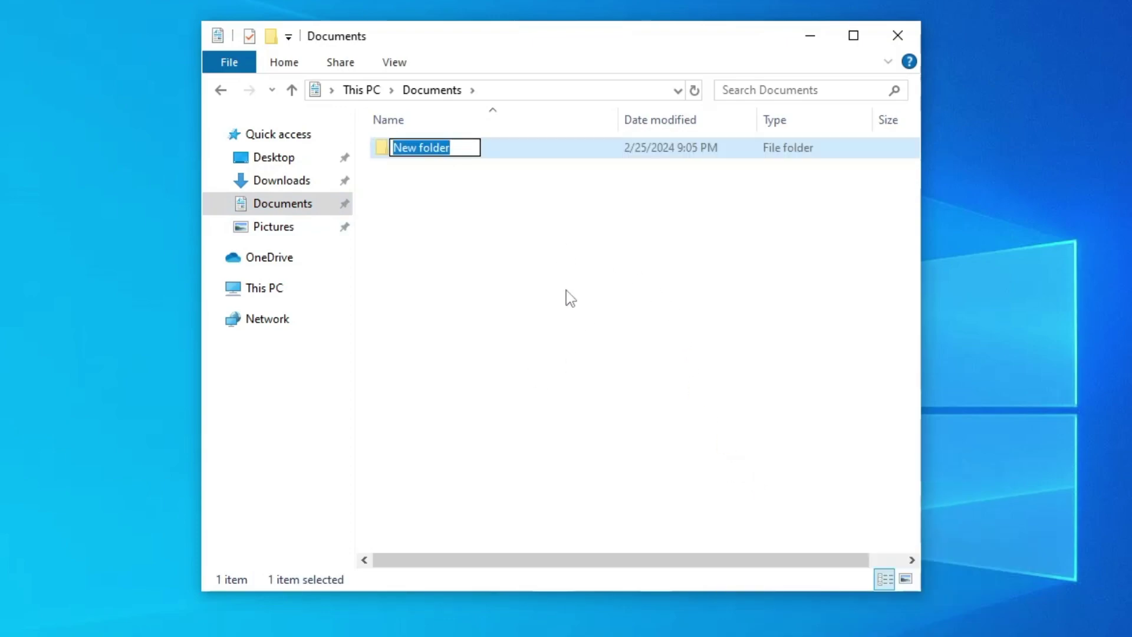
{"action": "type", "text": "Shared Folder B"}
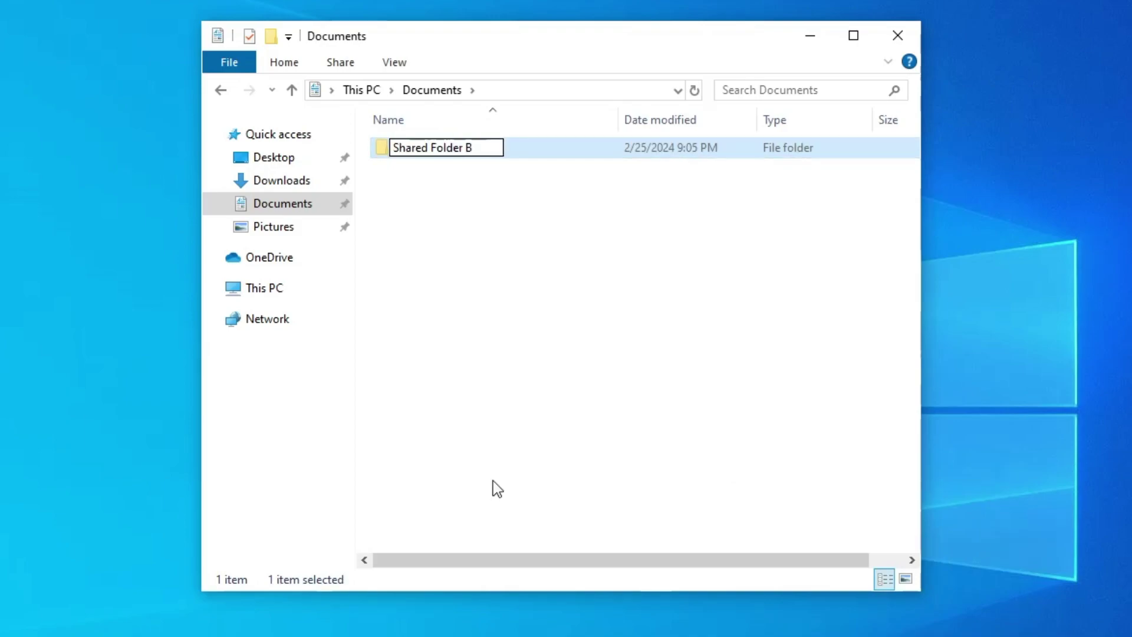
{"action": "left_click", "coordinate": [500, 479]}
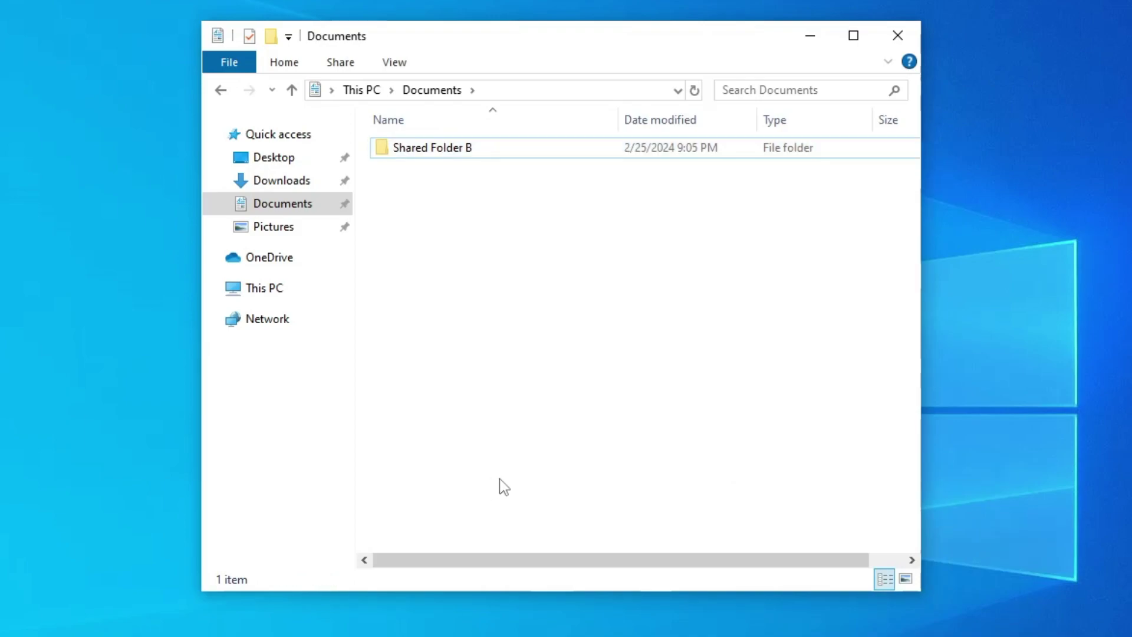
{"action": "right_click", "coordinate": [466, 152]}
{"action": "left_click", "coordinate": [543, 521]}
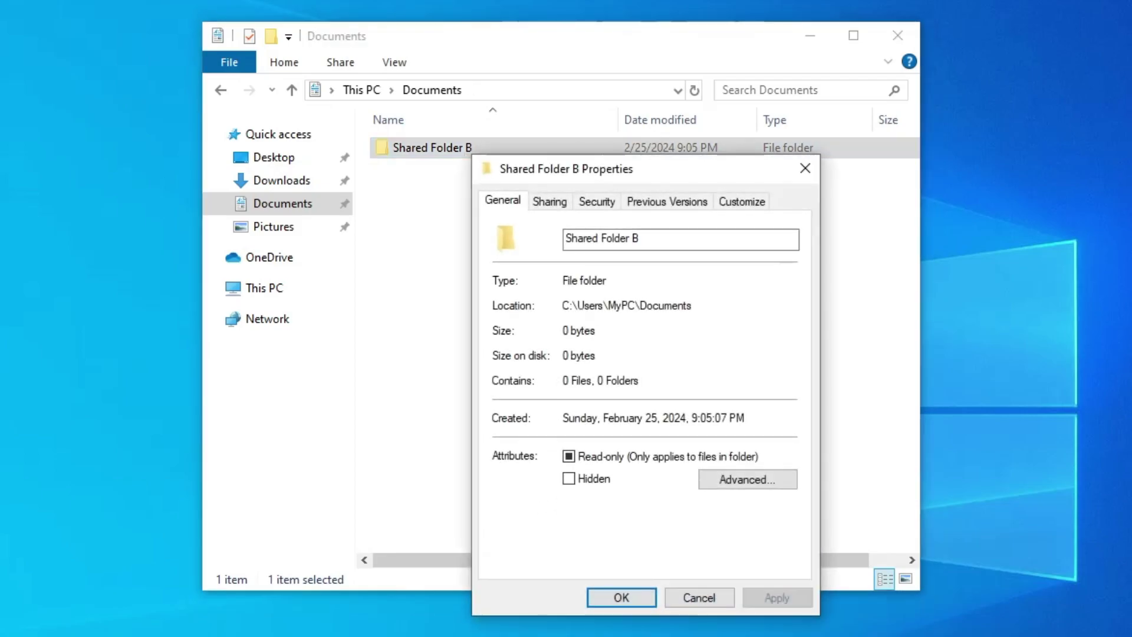
Share Shared Folder B with Everyone at Read/Write permission level.
{"action": "left_click", "coordinate": [549, 202]}
{"action": "left_click_drag", "start_coordinate": [578, 182], "coordinate": [588, 114]}
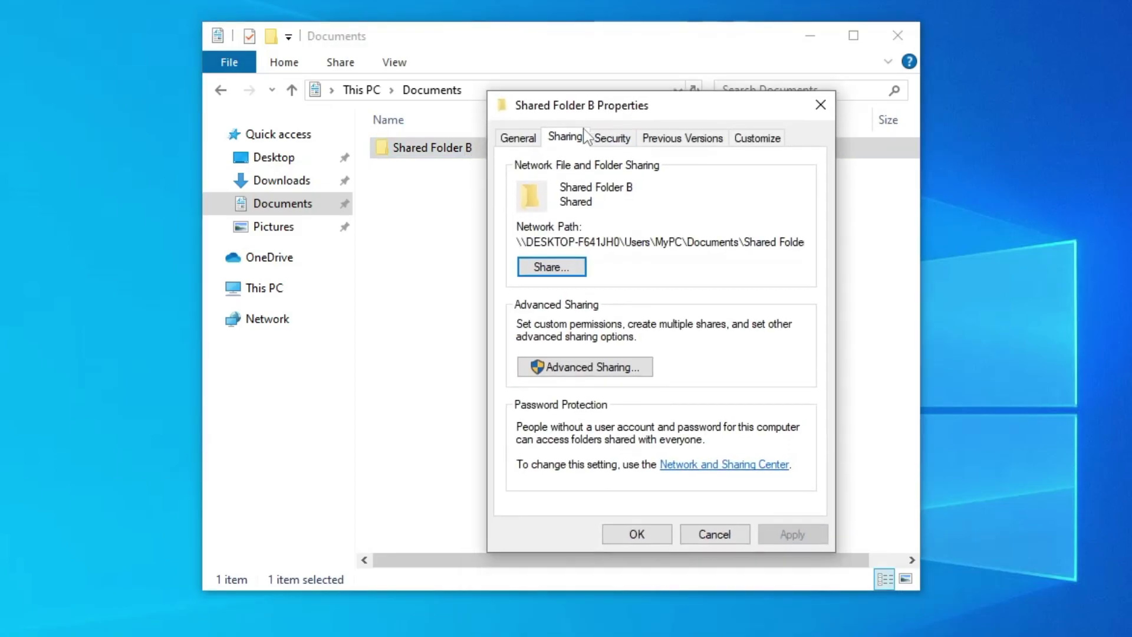
{"action": "left_click", "coordinate": [567, 267]}
{"action": "left_click", "coordinate": [800, 288]}
{"action": "left_click", "coordinate": [454, 340]}
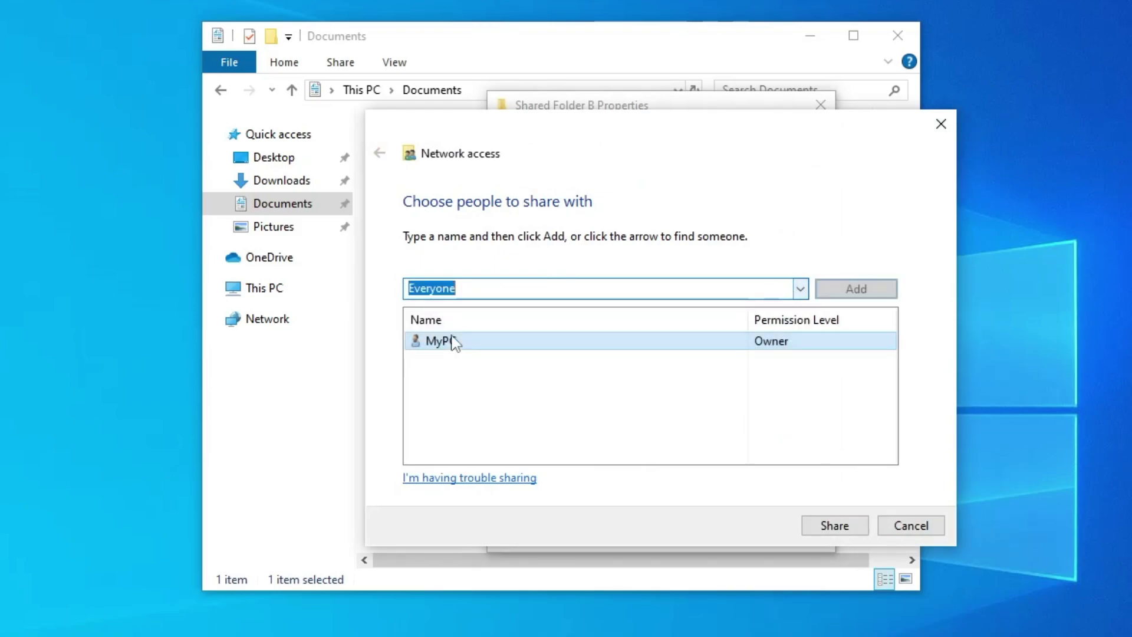
{"action": "left_click", "coordinate": [841, 287]}
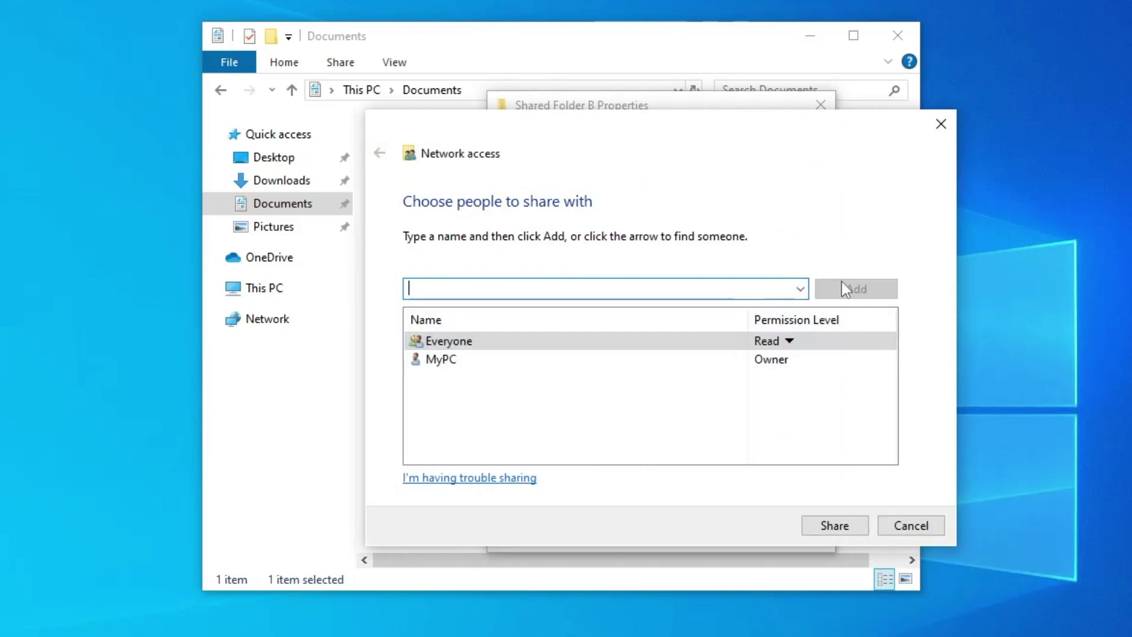
{"action": "left_click", "coordinate": [787, 343]}
{"action": "left_click", "coordinate": [843, 369]}
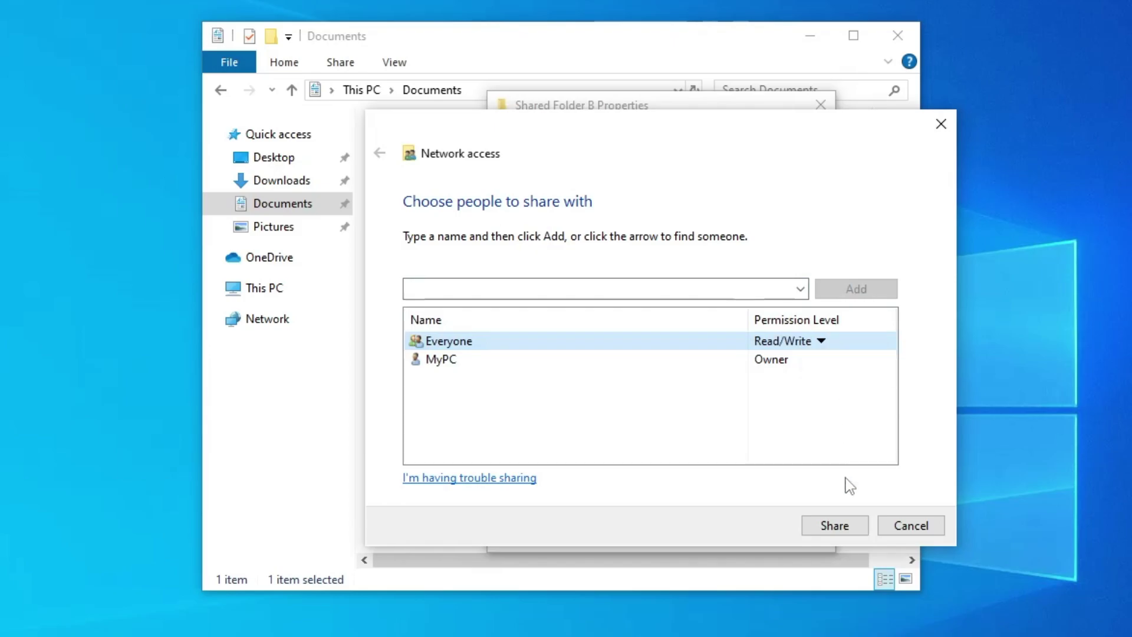
{"action": "left_click", "coordinate": [837, 526]}
{"action": "left_click", "coordinate": [911, 524]}
In Advanced Sharing, enable 'Share this folder' and give Everyone Full Control.
{"action": "left_click", "coordinate": [588, 368]}
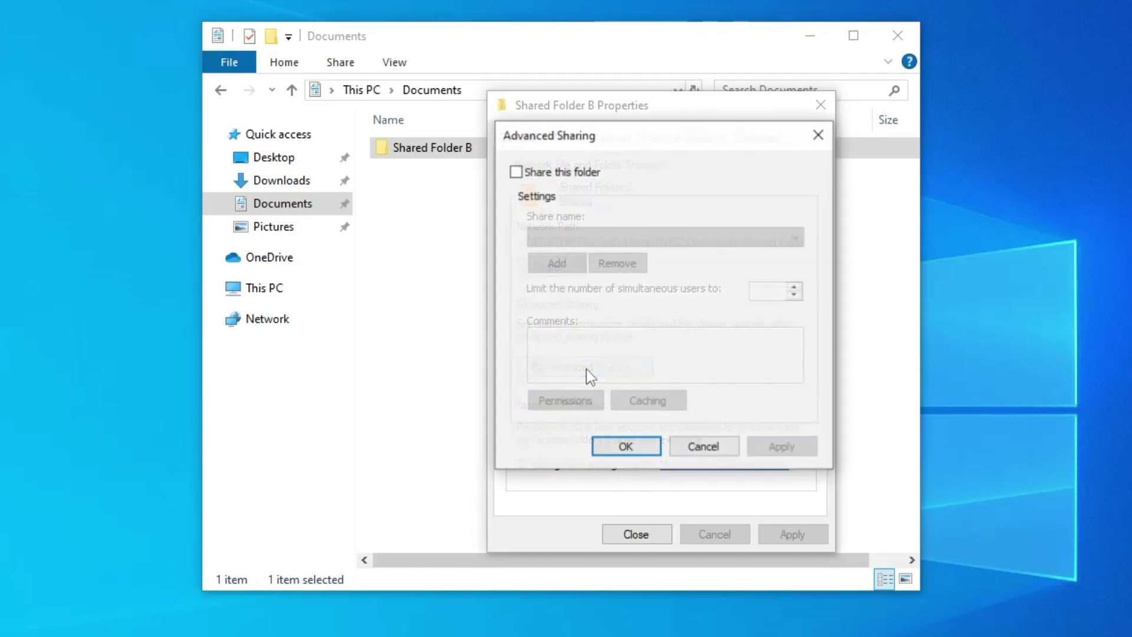
{"action": "left_click", "coordinate": [515, 172]}
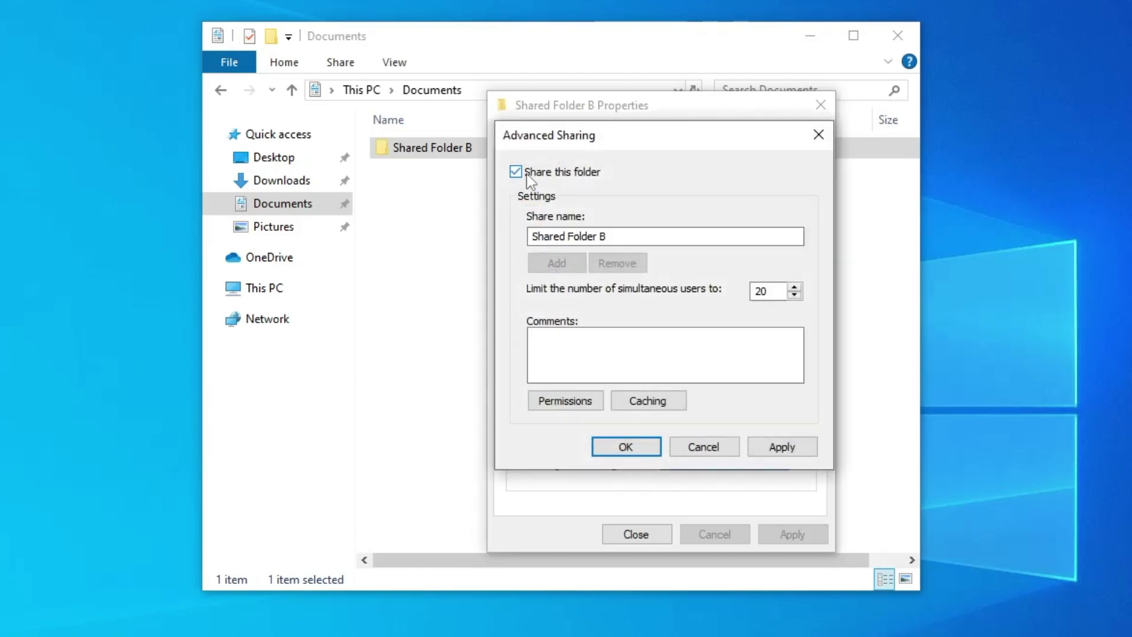
{"action": "left_click", "coordinate": [582, 401]}
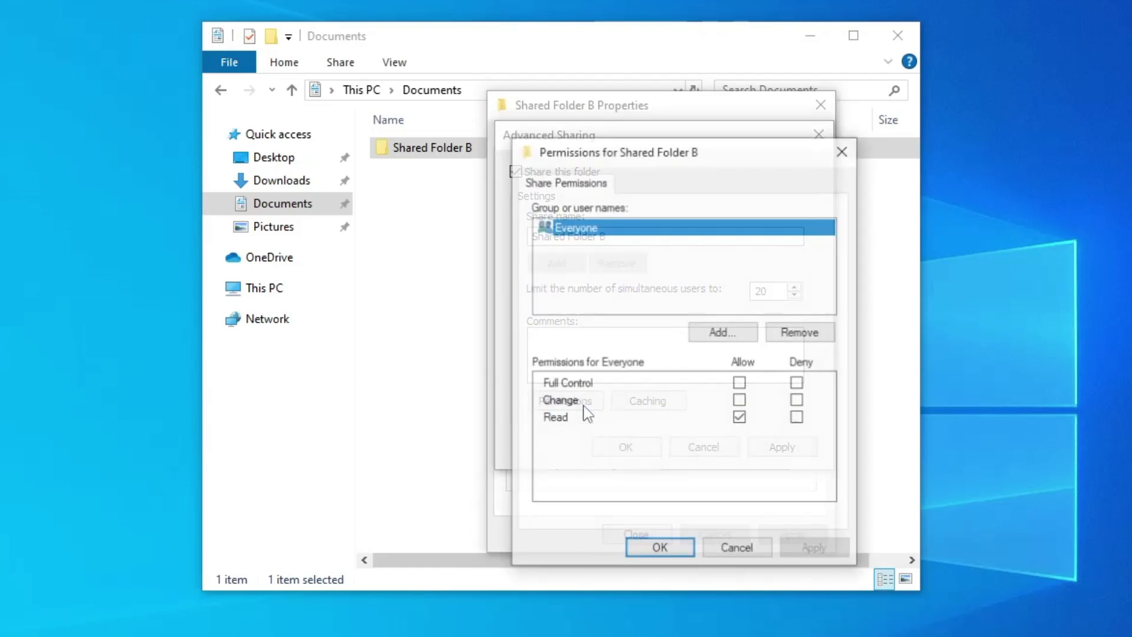
{"action": "left_click", "coordinate": [740, 382]}
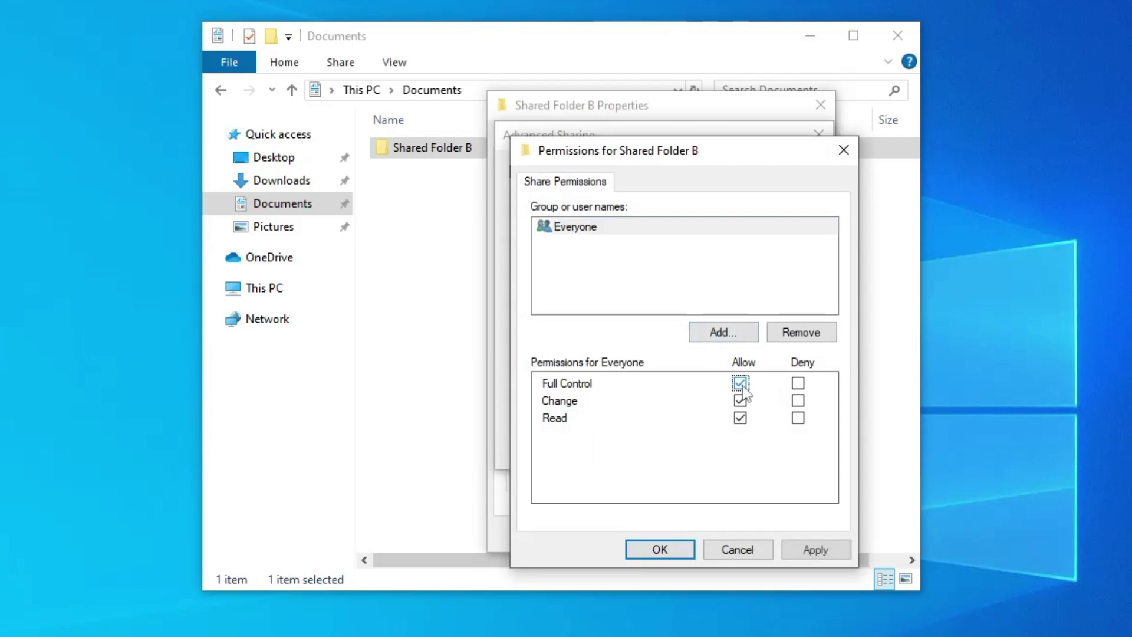
{"action": "left_click", "coordinate": [813, 557]}
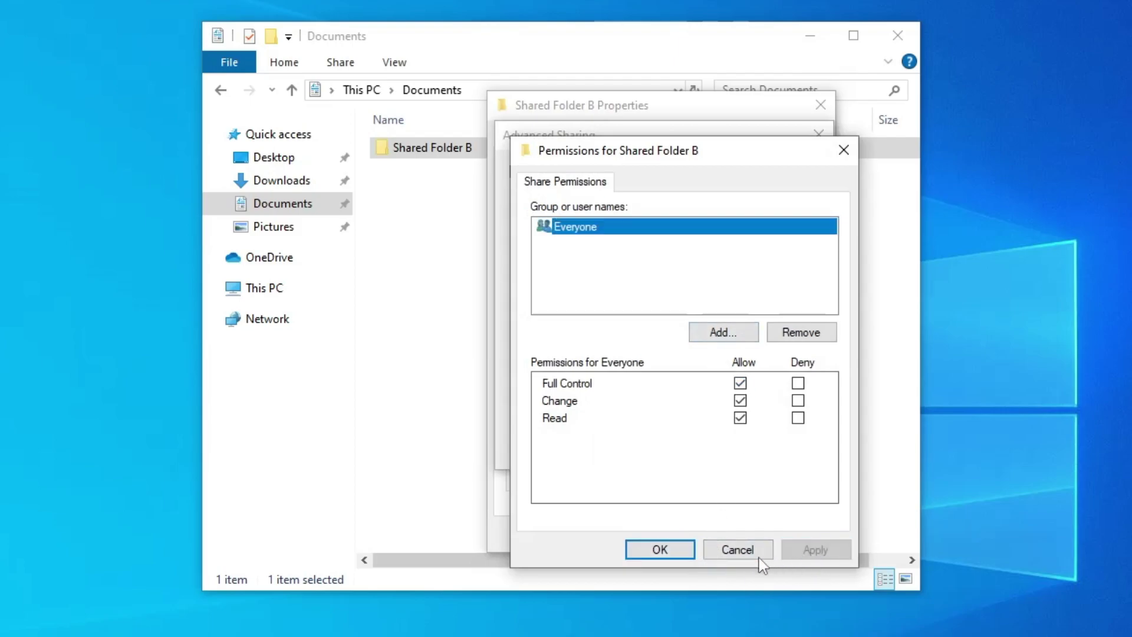
{"action": "left_click", "coordinate": [685, 557]}
{"action": "left_click", "coordinate": [781, 449]}
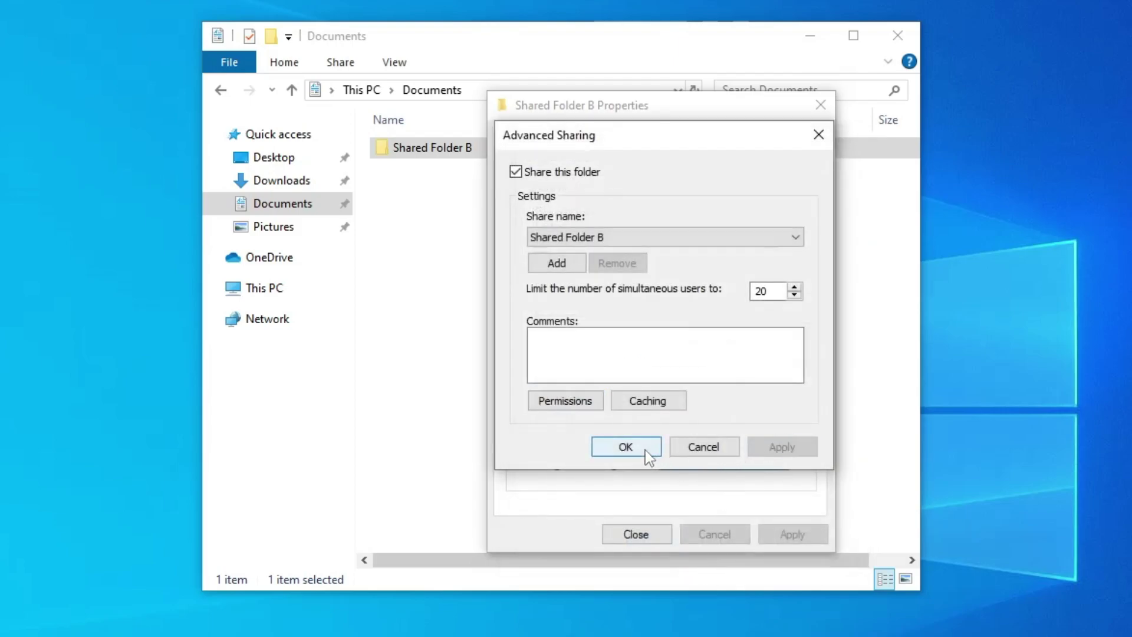
{"action": "left_click", "coordinate": [645, 450]}
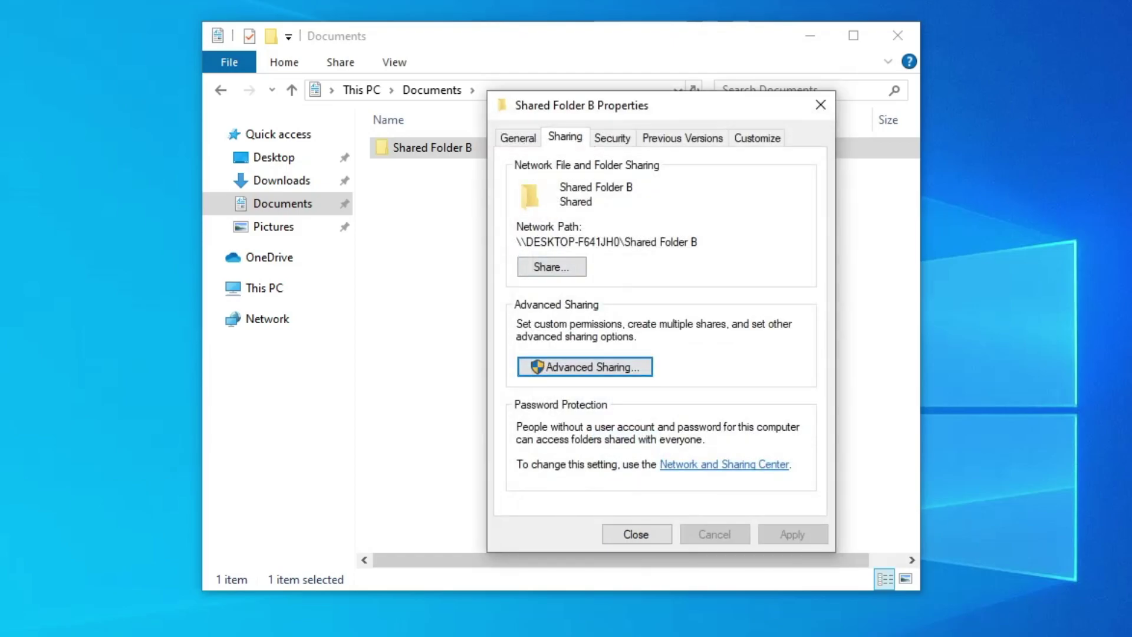
Open \\DESKTOP-F641JH0\Shared Folder B in the host Explorer and snap it right.
{"action": "left_click_drag", "start_coordinate": [699, 242], "coordinate": [517, 241]}
{"action": "key", "text": "ctrl+c"}
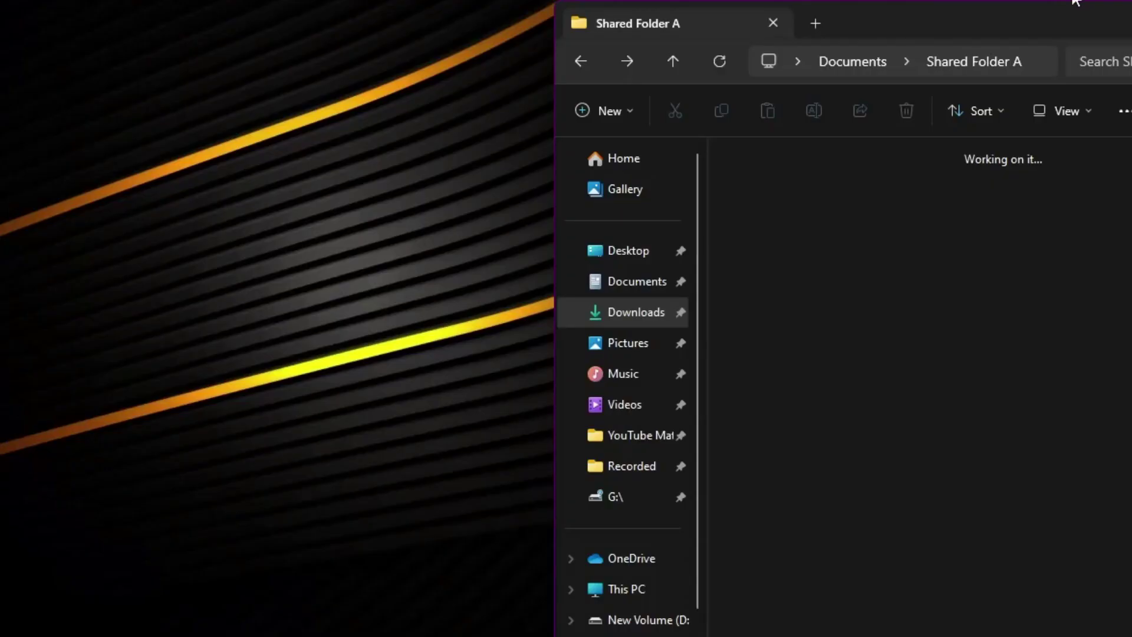
{"action": "left_click_drag", "start_coordinate": [982, 9], "coordinate": [561, 94]}
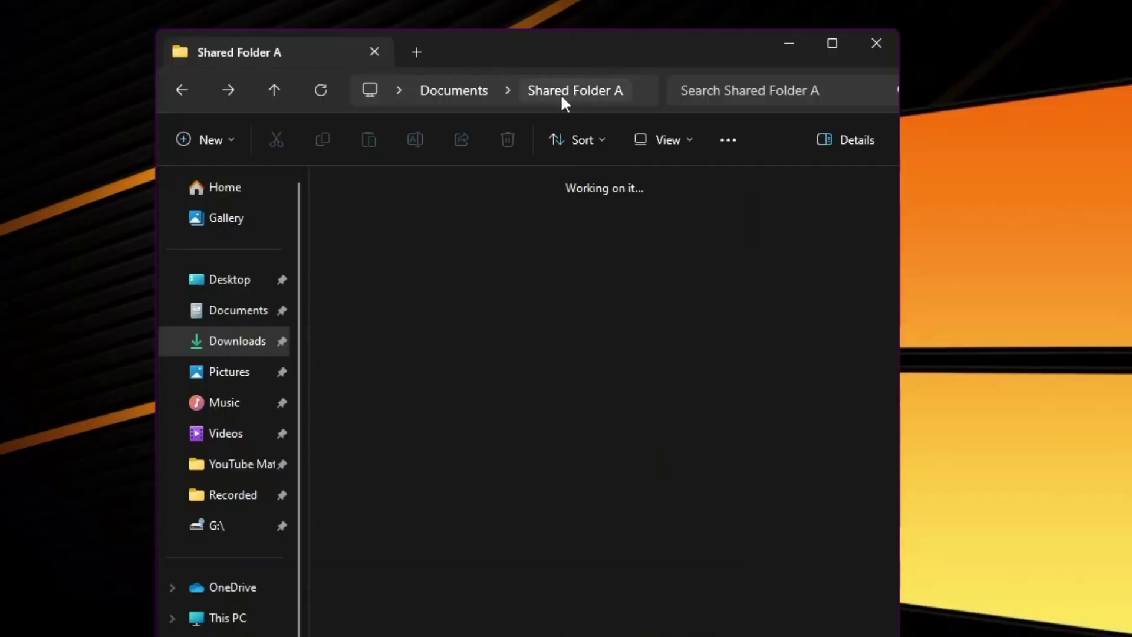
{"action": "left_click", "coordinate": [638, 83]}
{"action": "key", "text": "ctrl+v"}
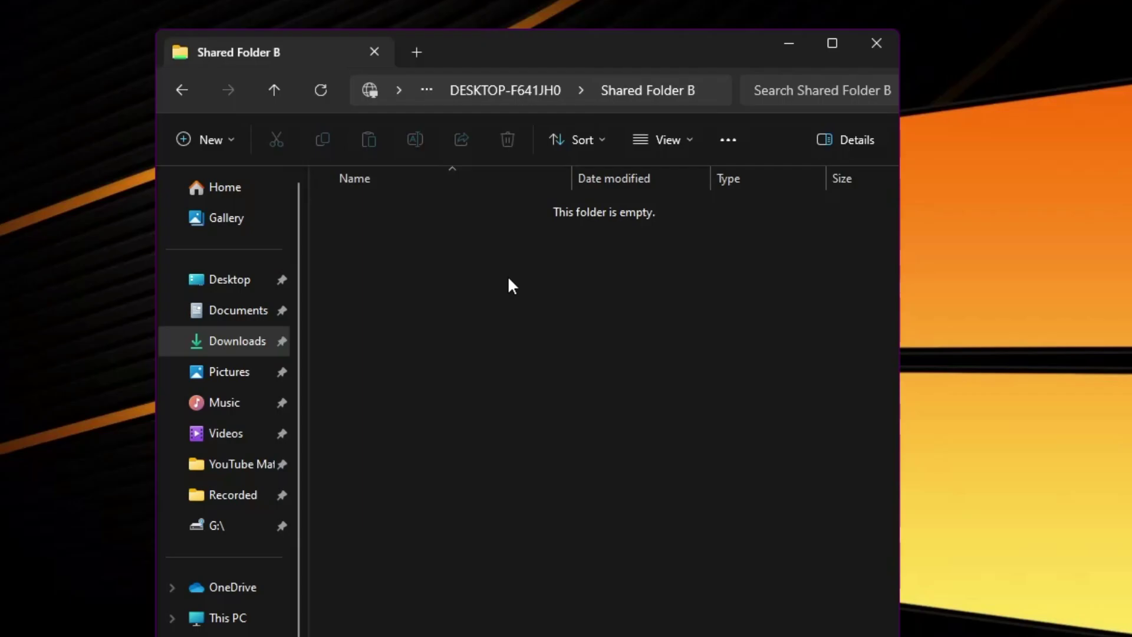
{"action": "left_click_drag", "start_coordinate": [531, 52], "coordinate": [1016, 30]}
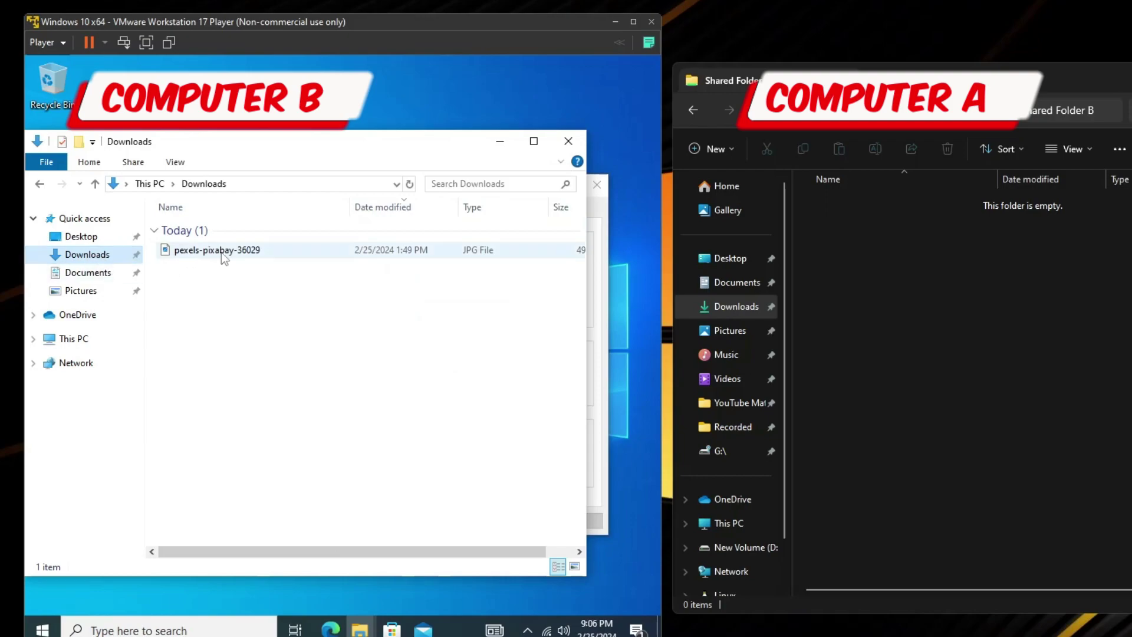
Select pexels-pixabay-36029 in Downloads, then open Documents > Shared Folder B.
{"action": "left_click", "coordinate": [224, 251]}
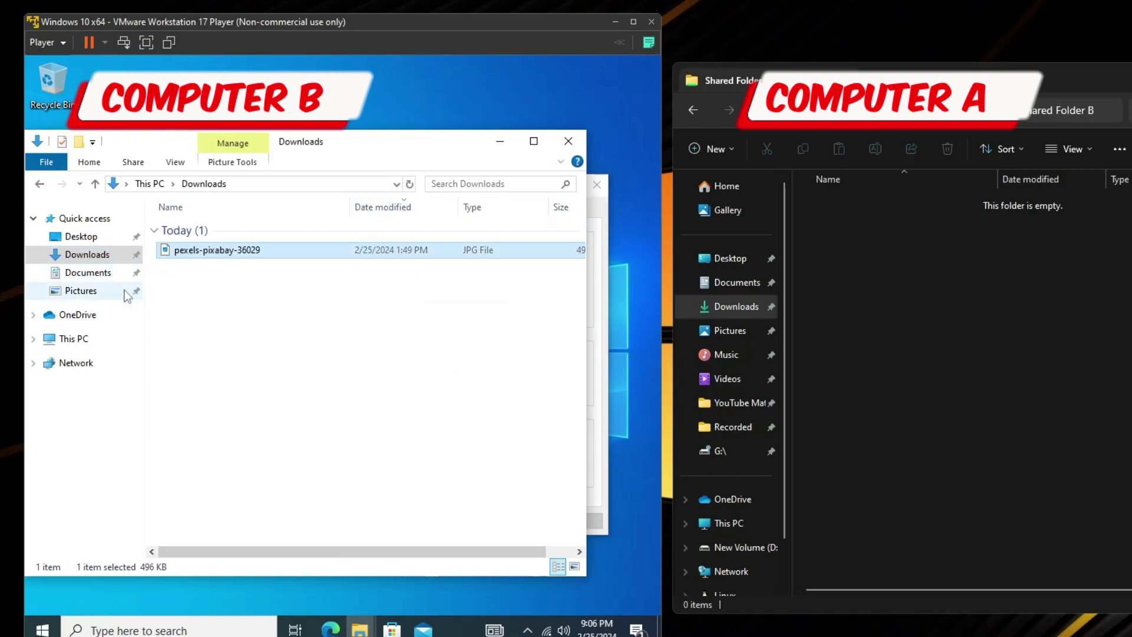
{"action": "left_click", "coordinate": [38, 185]}
{"action": "double_click", "coordinate": [235, 229]}
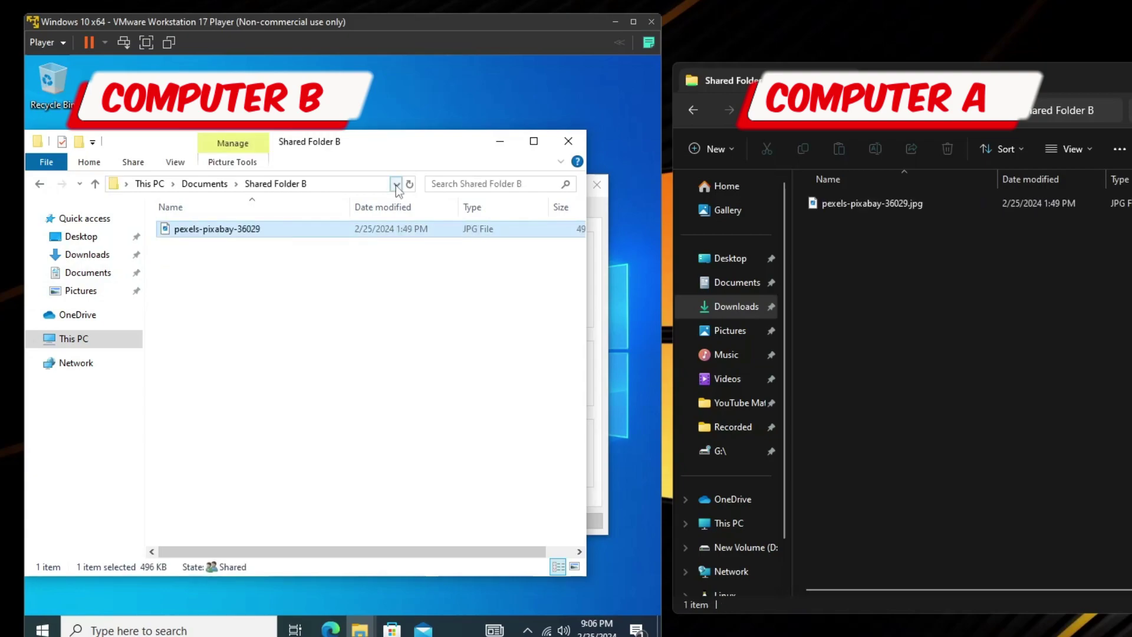